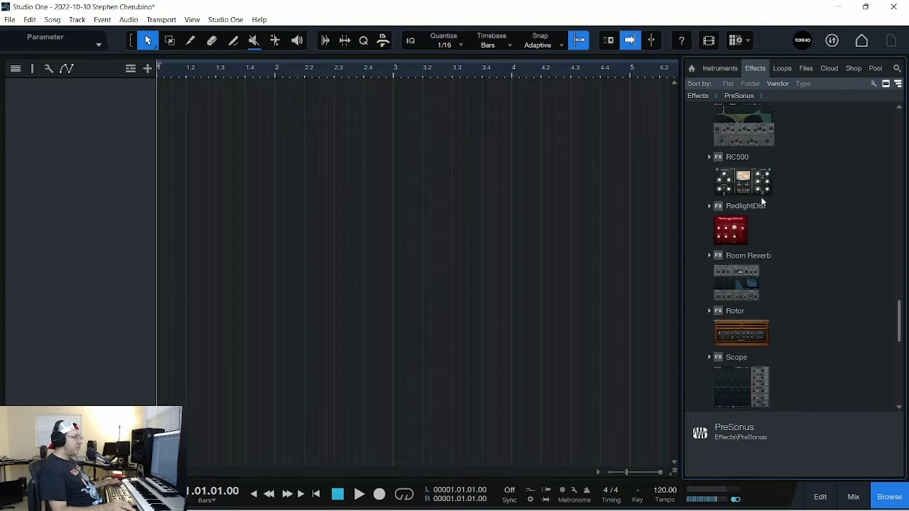
pyautogui.scroll(13, 762, 202)
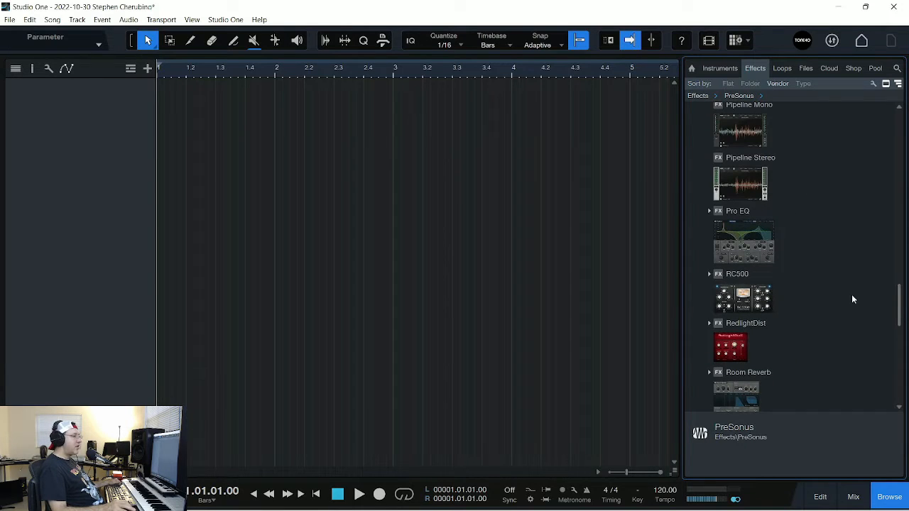
pyautogui.moveTo(902, 309); pyautogui.dragTo(903, 256)
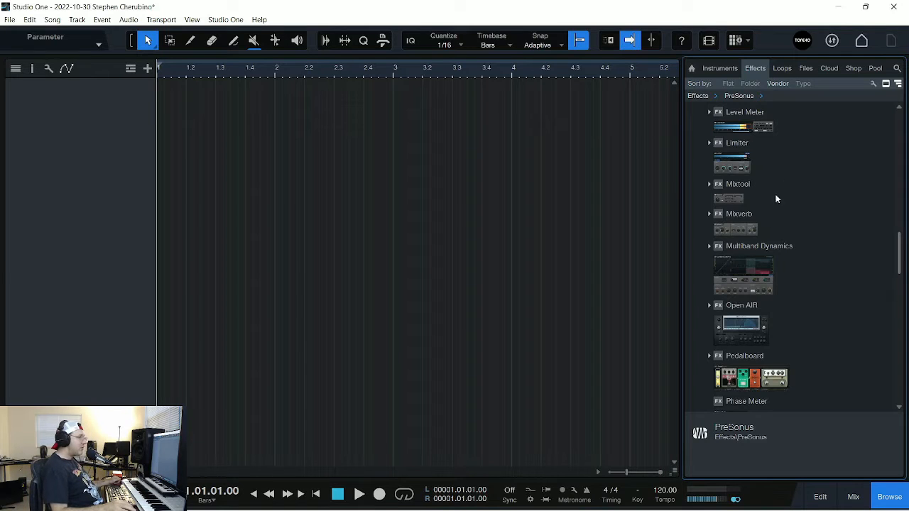
pyautogui.click(719, 67)
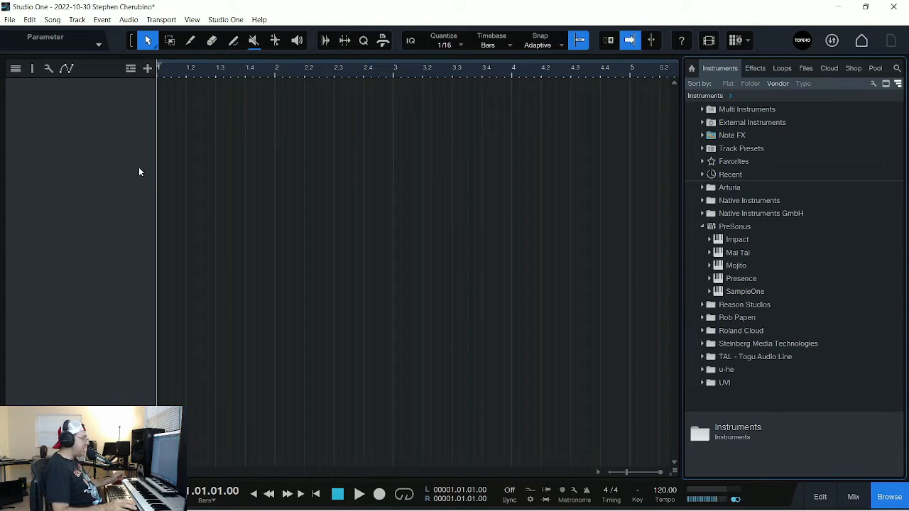
# Step: Add a mono audio track and arm it for recording
pyautogui.rightClick(64, 98)
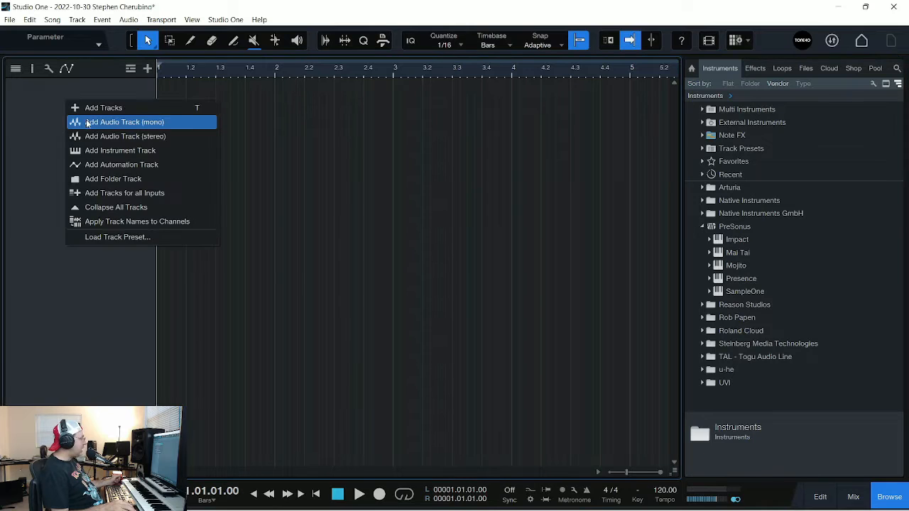
pyautogui.click(87, 122)
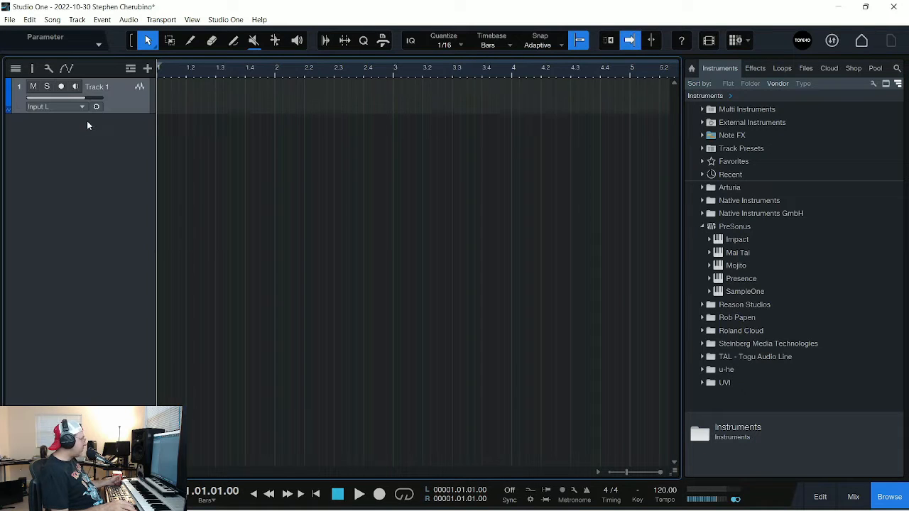
pyautogui.click(61, 87)
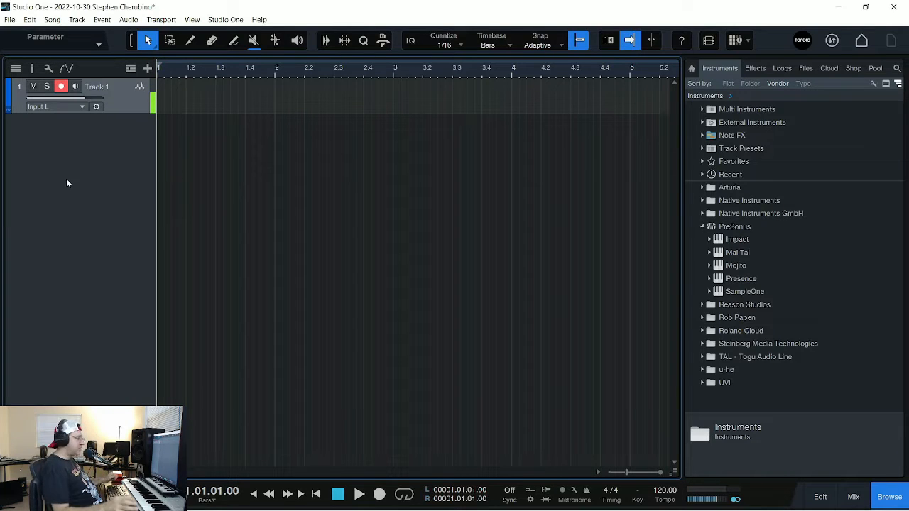
# Step: Record a voice clip of about three bars on Track 1 and play it back
pyautogui.click(379, 496)
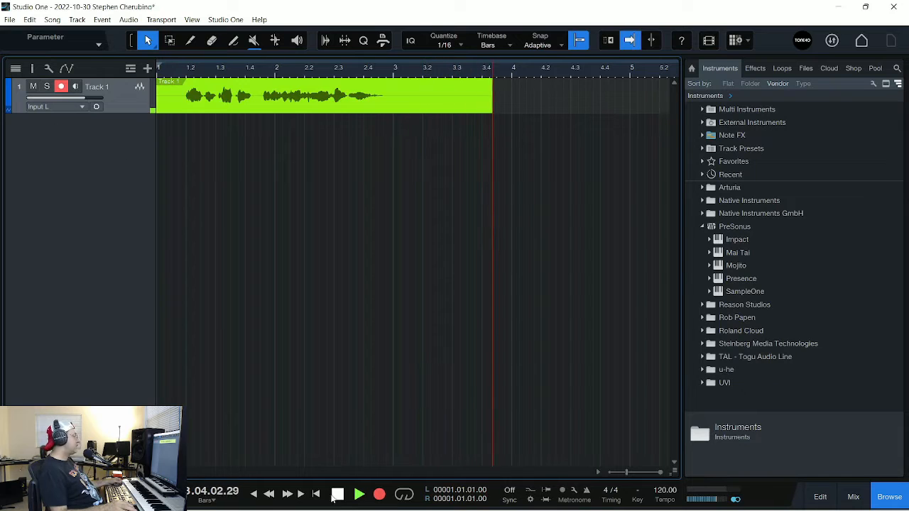
pyautogui.press('space')
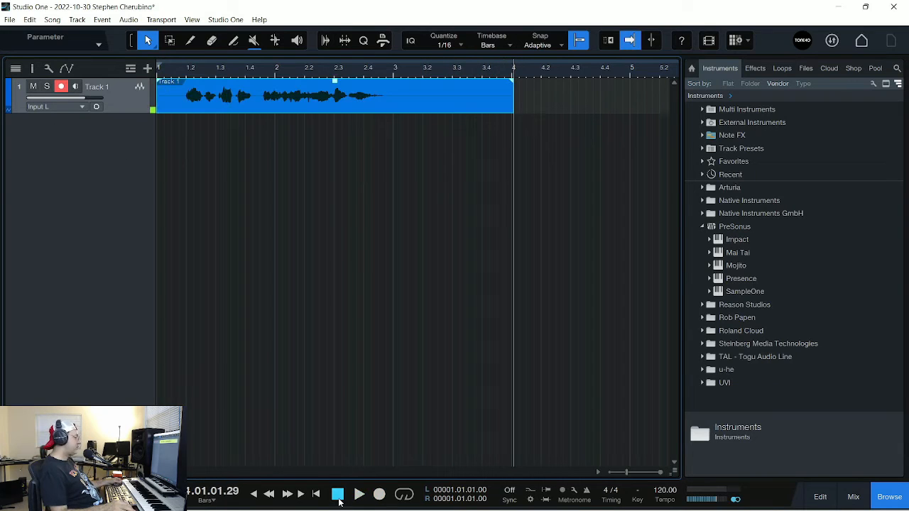
pyautogui.click(180, 70)
pyautogui.press('space')
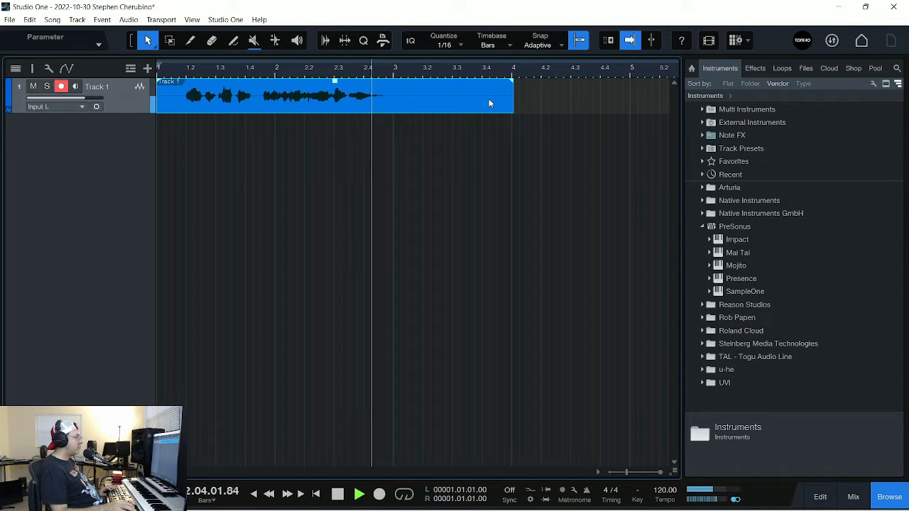
pyautogui.press('space')
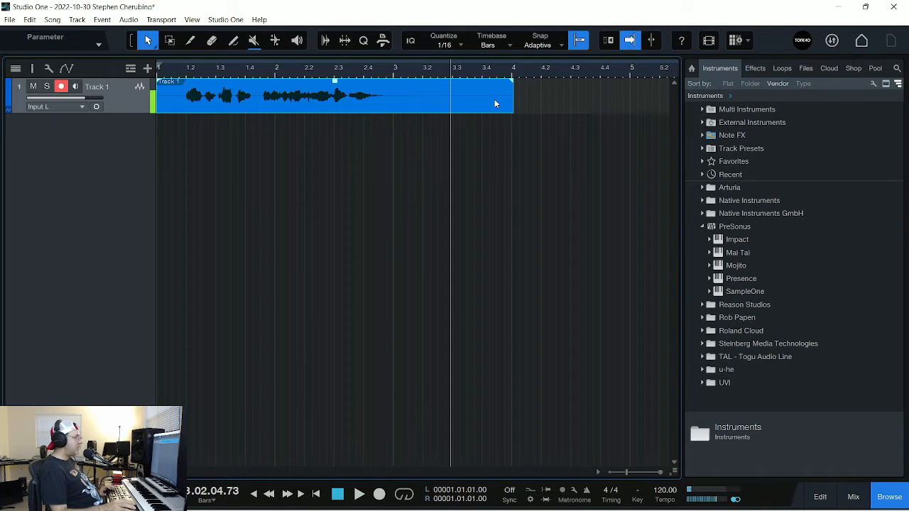
# Step: Insert the PreSonus Mixverb effect on Track 1 and play the clip from the start to hear it
pyautogui.click(761, 65)
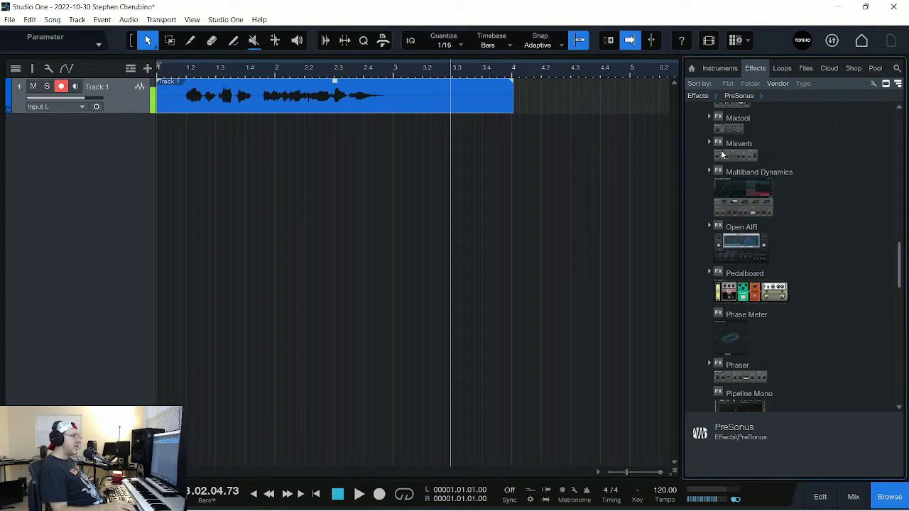
pyautogui.moveTo(742, 155); pyautogui.dragTo(343, 99)
pyautogui.moveTo(410, 188); pyautogui.dragTo(421, 217)
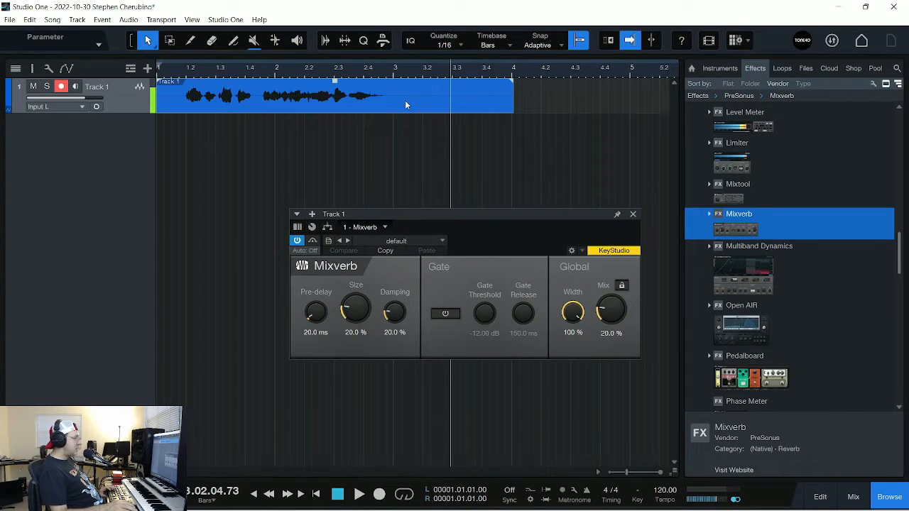
pyautogui.press(',')
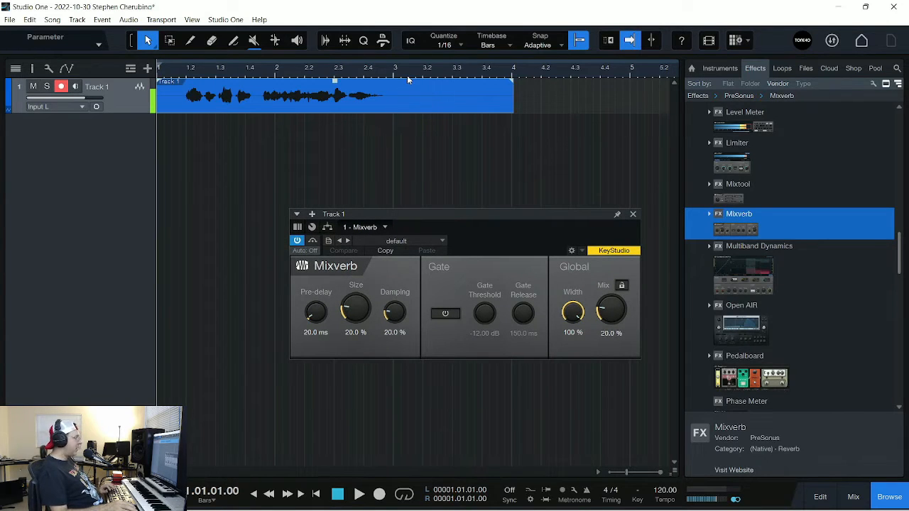
pyautogui.press('space')
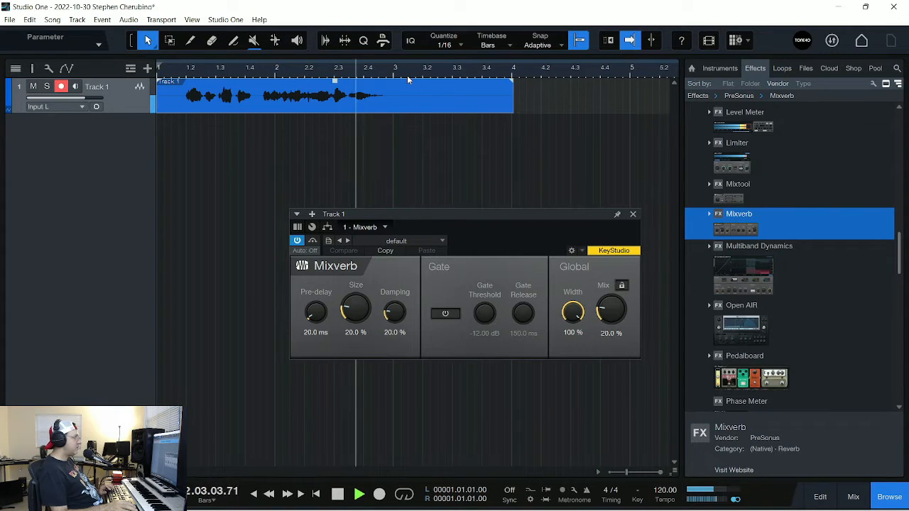
pyautogui.press('space')
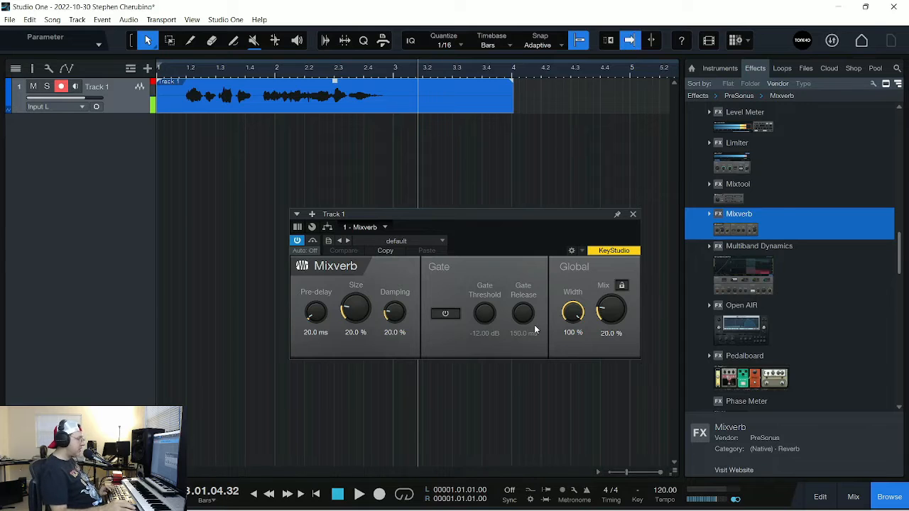
# Step: Set the Mixverb size to 61.5 % and play the clip to hear the change
pyautogui.moveTo(353, 317); pyautogui.dragTo(358, 268)
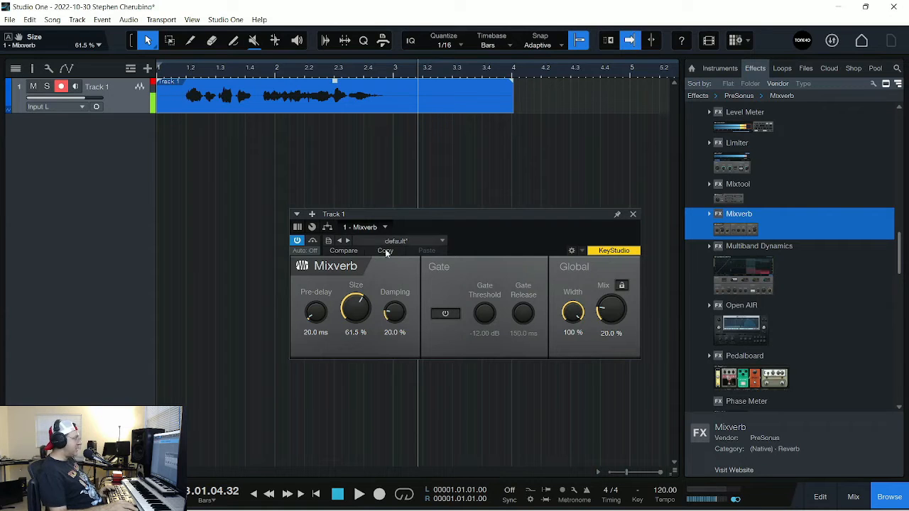
pyautogui.click(186, 71)
pyautogui.press('space')
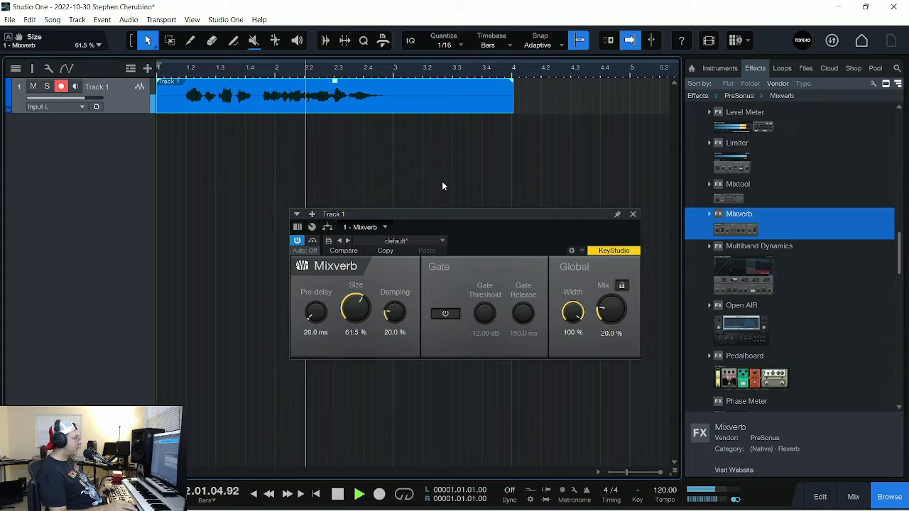
pyautogui.press('space')
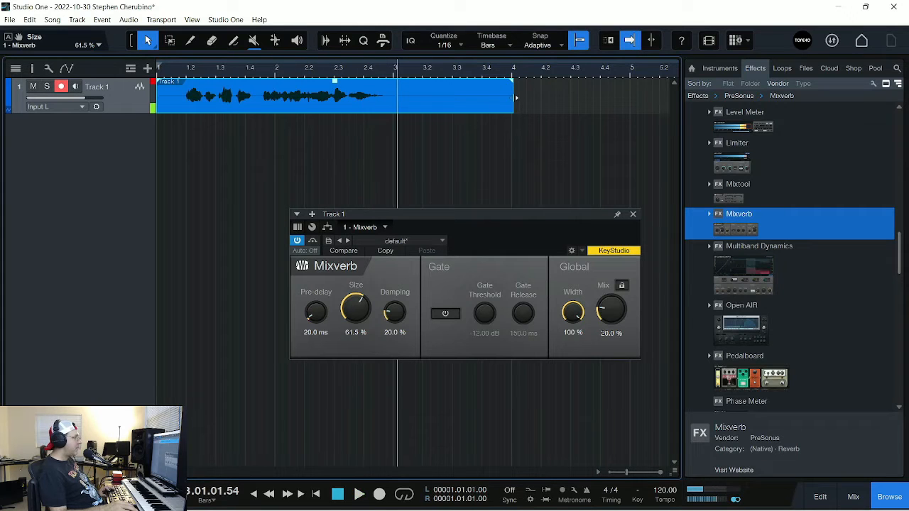
# Step: Trim the end of the voice clip to bar 3 and play it in a loop
pyautogui.moveTo(515, 98); pyautogui.dragTo(395, 95)
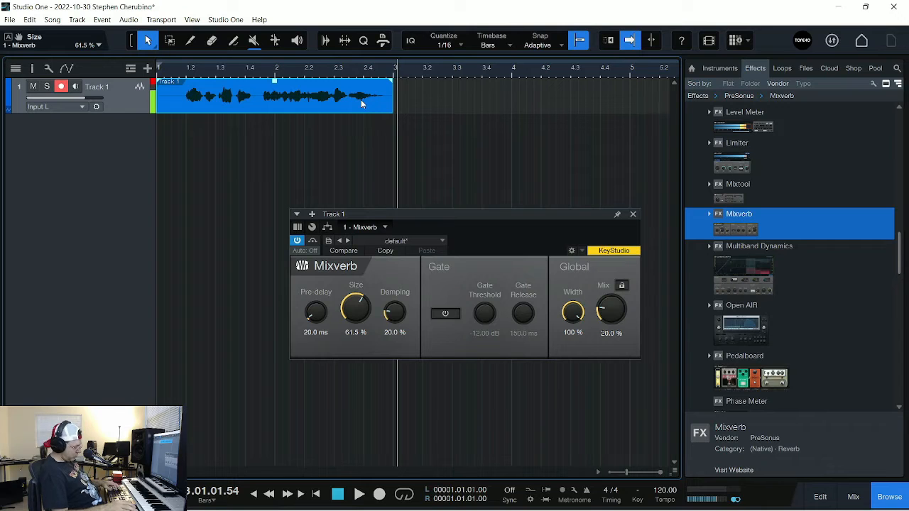
pyautogui.press('p')
pyautogui.press('space')
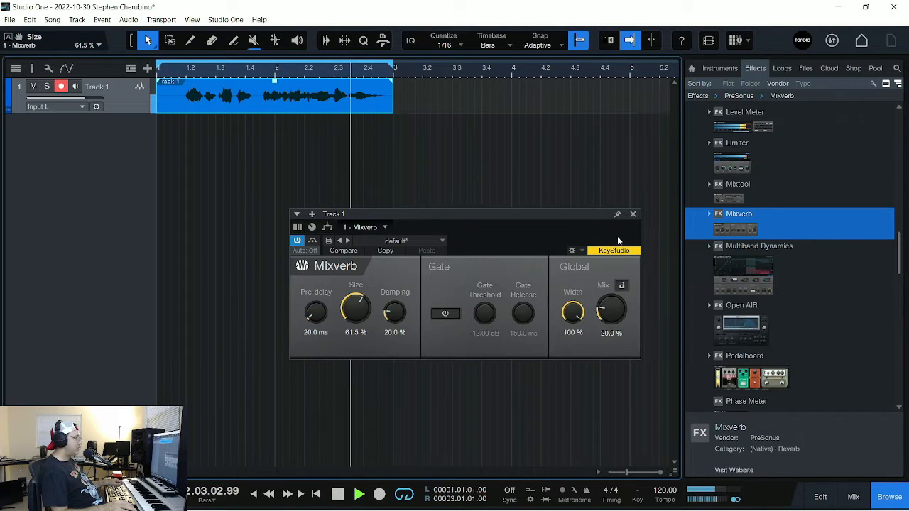
# Step: During loop playback, try Mixverb at 81 % mix and 100 % size, and reduce it to 19 % mix and 46.5 % size
pyautogui.moveTo(623, 296); pyautogui.dragTo(602, 231)
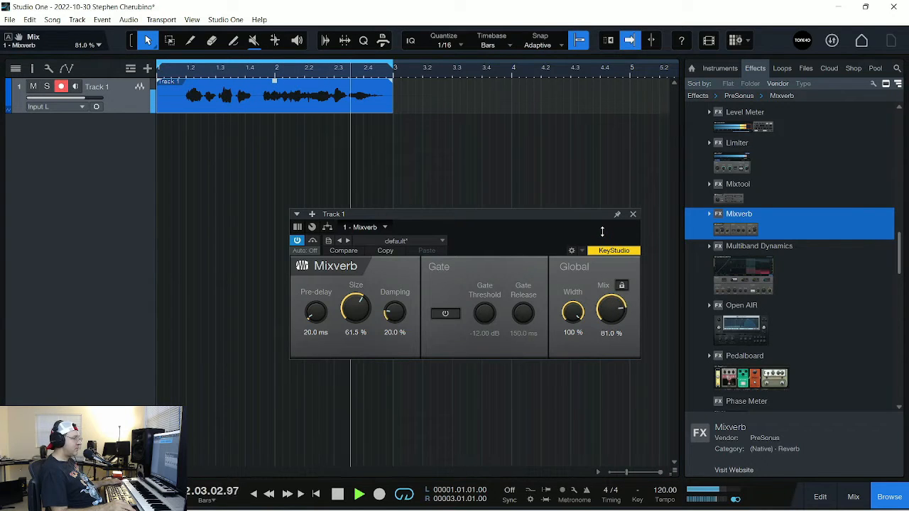
pyautogui.moveTo(373, 318); pyautogui.dragTo(343, 274)
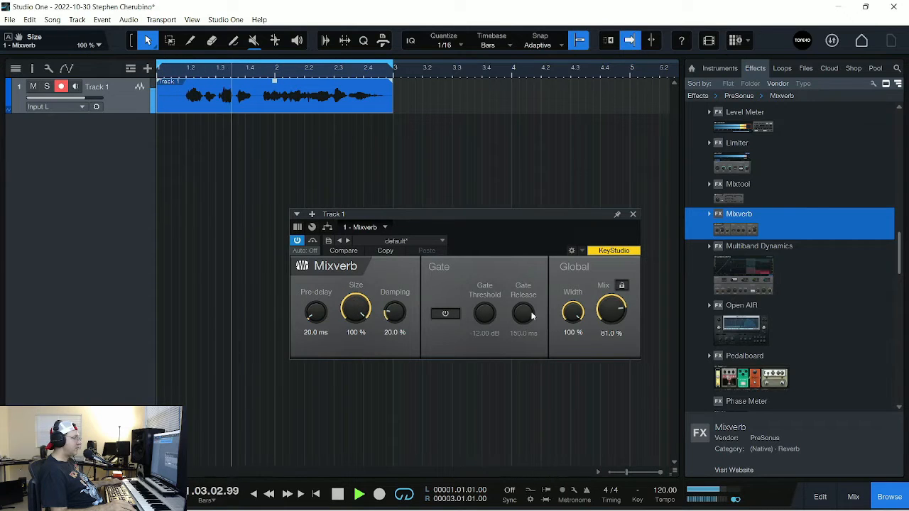
pyautogui.moveTo(611, 310); pyautogui.dragTo(611, 374)
pyautogui.moveTo(350, 312); pyautogui.dragTo(345, 348)
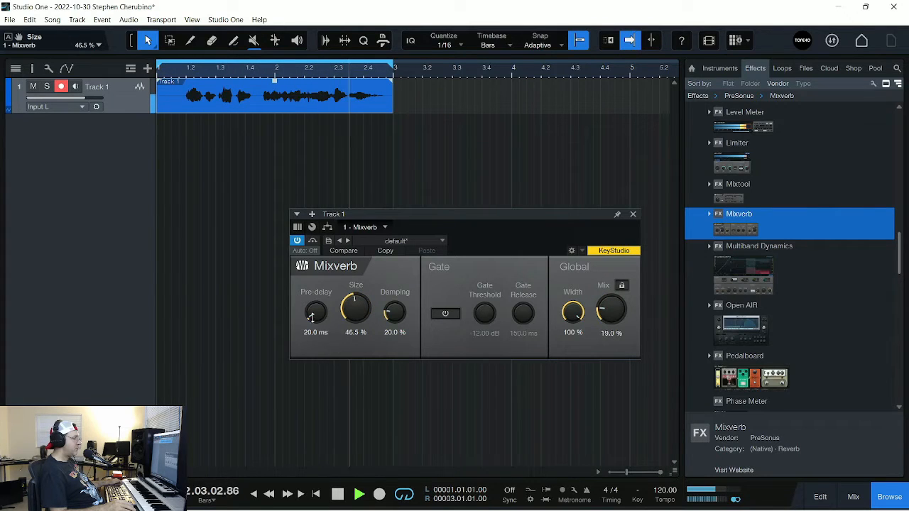
# Step: Set the Mixverb pre-delay to 362.5 ms and the mix to 49 %, and close the effect window
pyautogui.moveTo(311, 318); pyautogui.dragTo(318, 298)
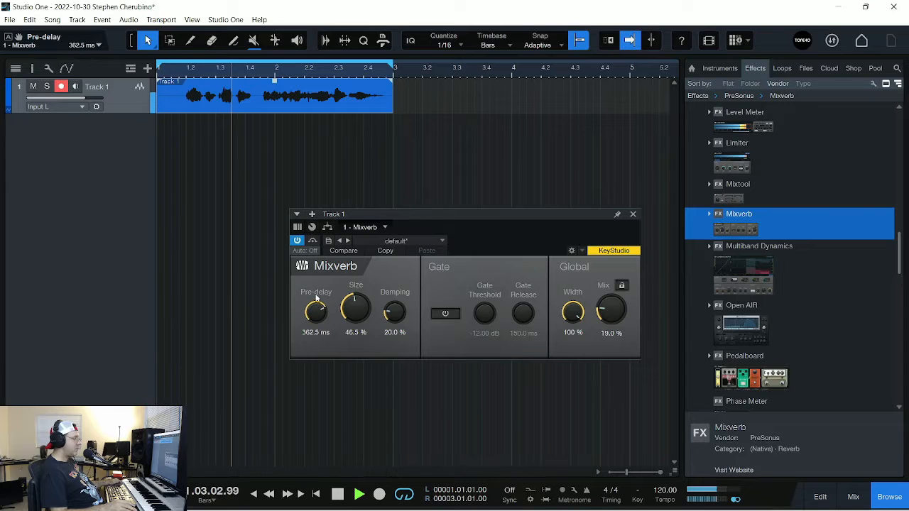
pyautogui.moveTo(609, 311); pyautogui.dragTo(599, 267)
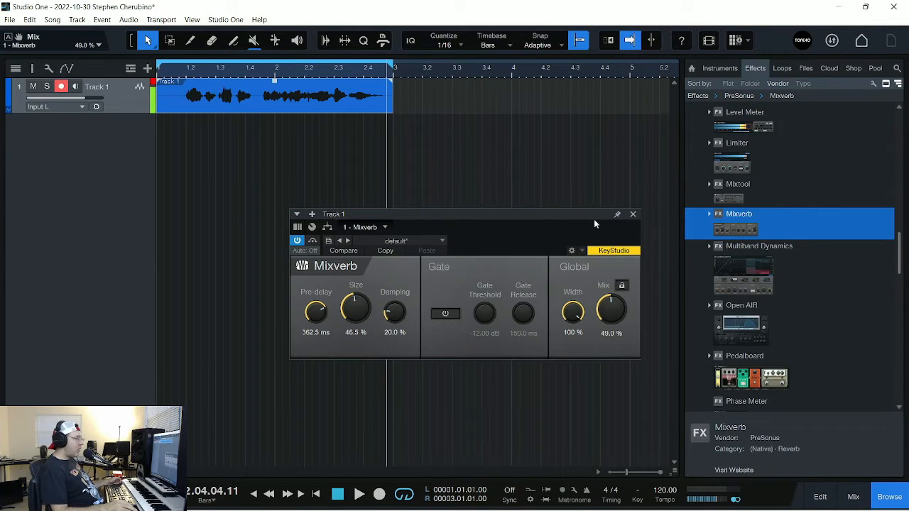
pyautogui.moveTo(444, 213); pyautogui.dragTo(460, 250)
pyautogui.click(648, 250)
# Step: Insert the PreSonus Room Reverb effect on Track 1 and move its window so all controls are visible
pyautogui.scroll(-3, 775, 230)
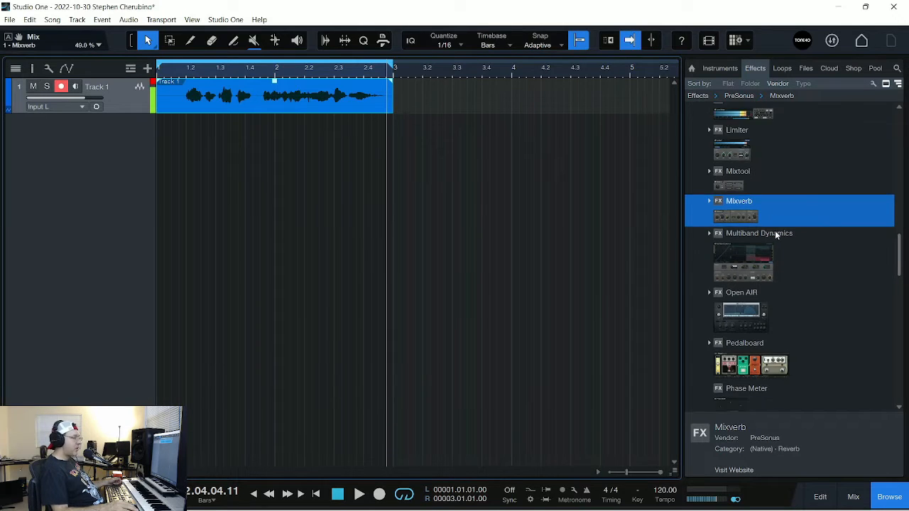
pyautogui.scroll(-6, 775, 243)
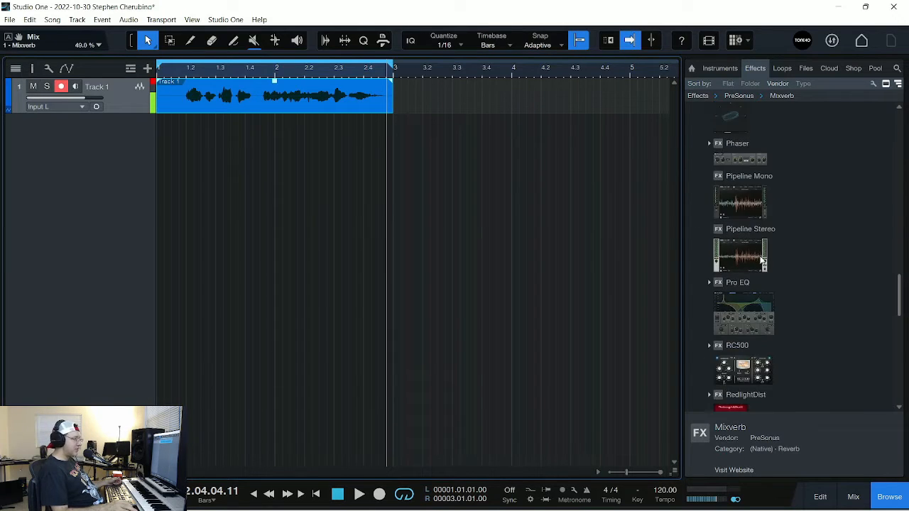
pyautogui.scroll(-3, 755, 273)
pyautogui.moveTo(745, 293); pyautogui.dragTo(298, 106)
pyautogui.moveTo(468, 250); pyautogui.dragTo(426, 71)
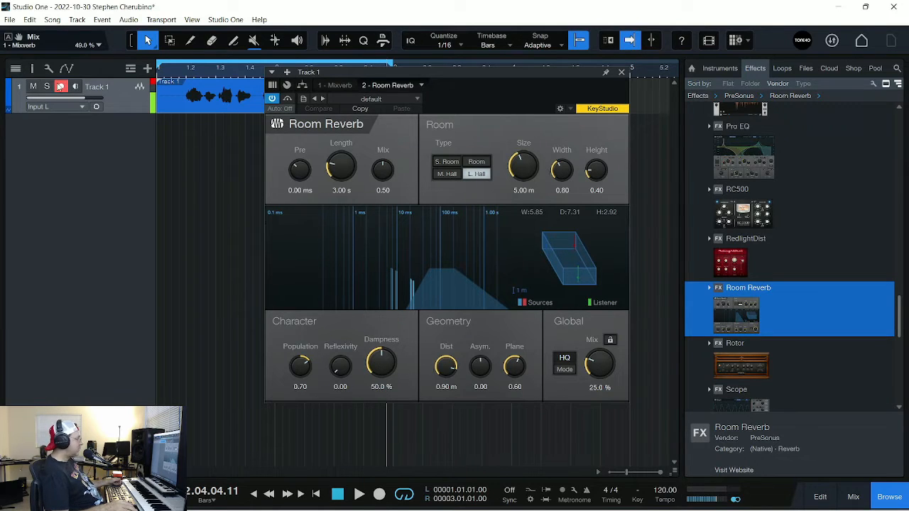
# Step: Show the inspector for Track 1 and remove Mixverb and Room Reverb from its inserts
pyautogui.click(33, 70)
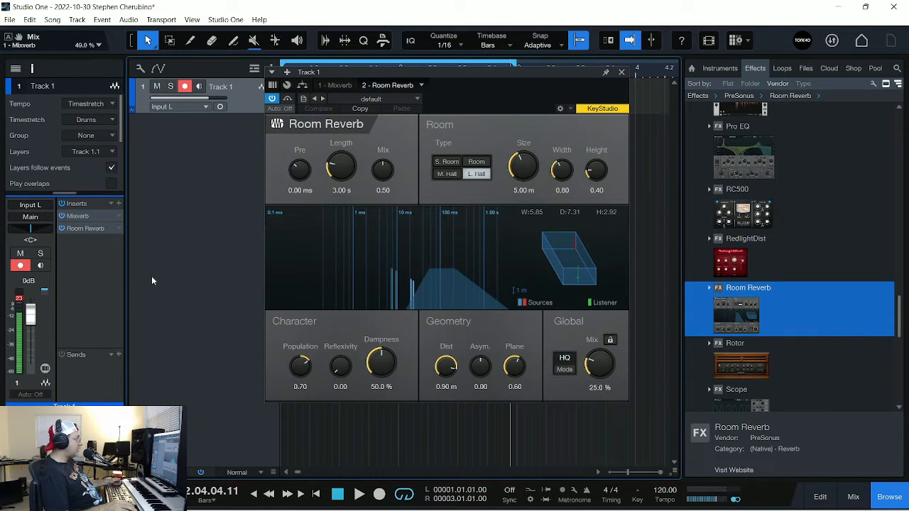
pyautogui.rightClick(84, 216)
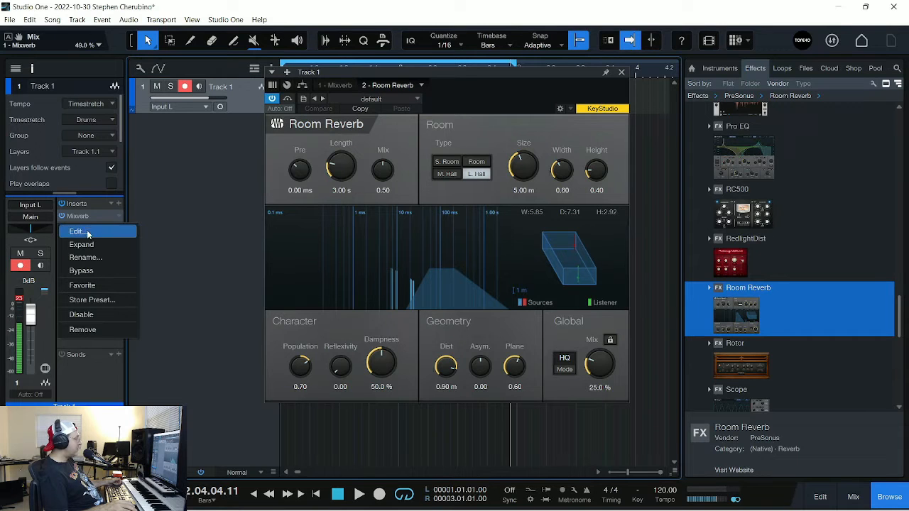
pyautogui.click(93, 329)
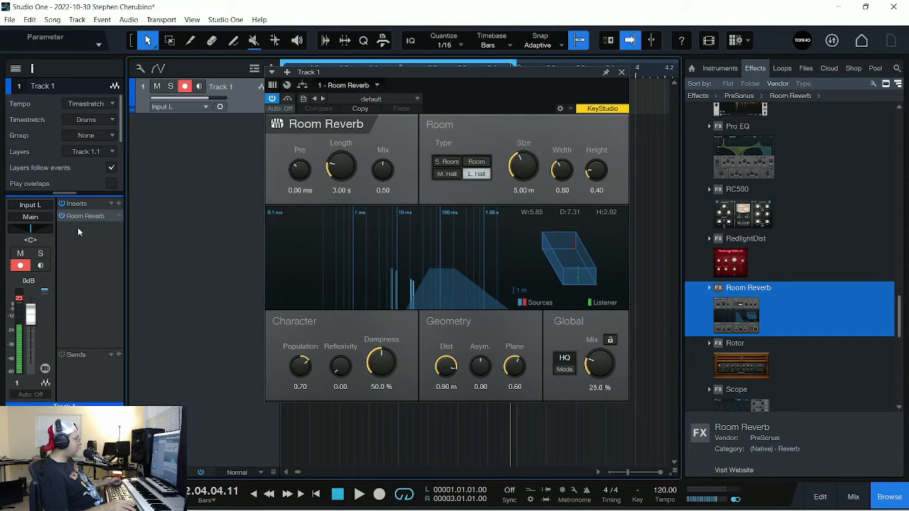
pyautogui.rightClick(80, 216)
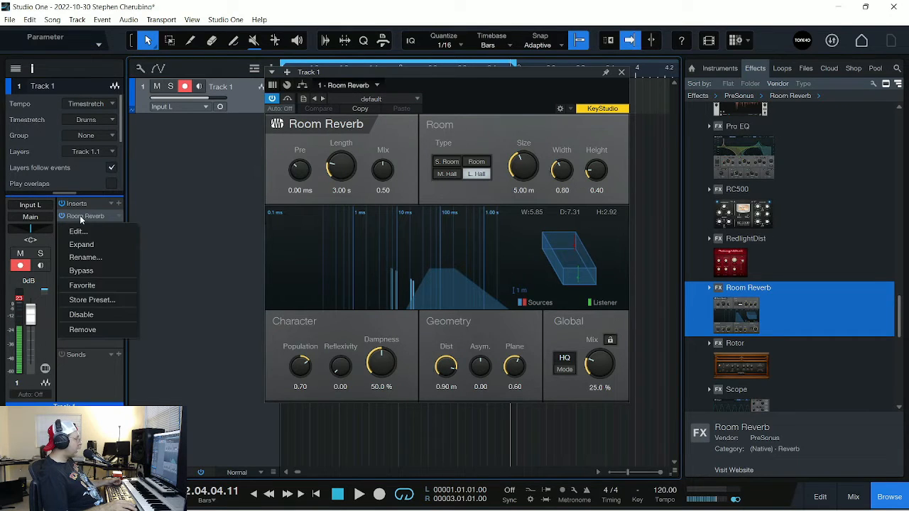
pyautogui.click(83, 330)
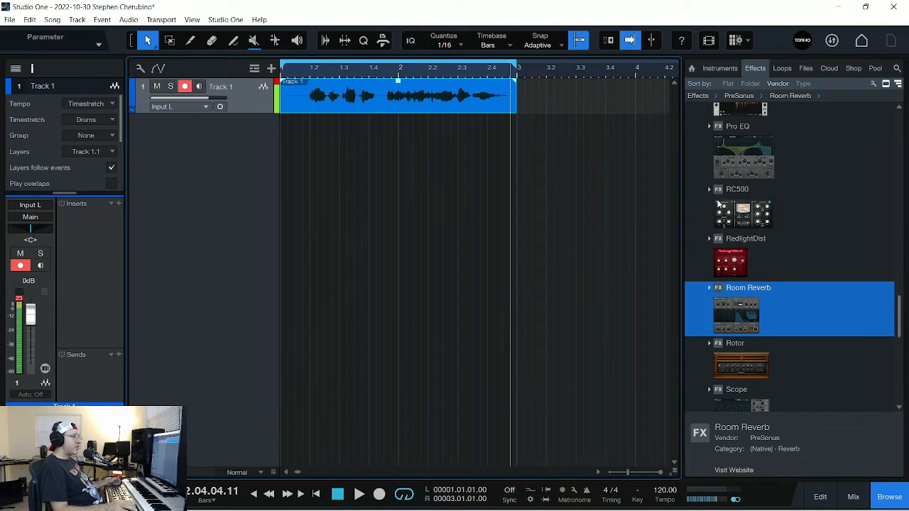
# Step: Insert the RedlightDist effect on Track 1 and place the playback cursor at position 1.2
pyautogui.moveTo(735, 266); pyautogui.dragTo(411, 105)
pyautogui.moveTo(414, 76); pyautogui.dragTo(484, 147)
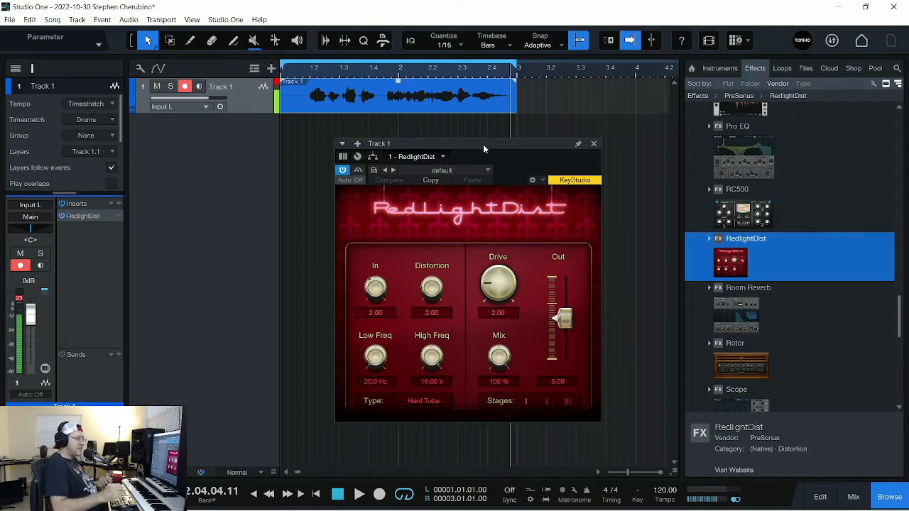
pyautogui.click(309, 73)
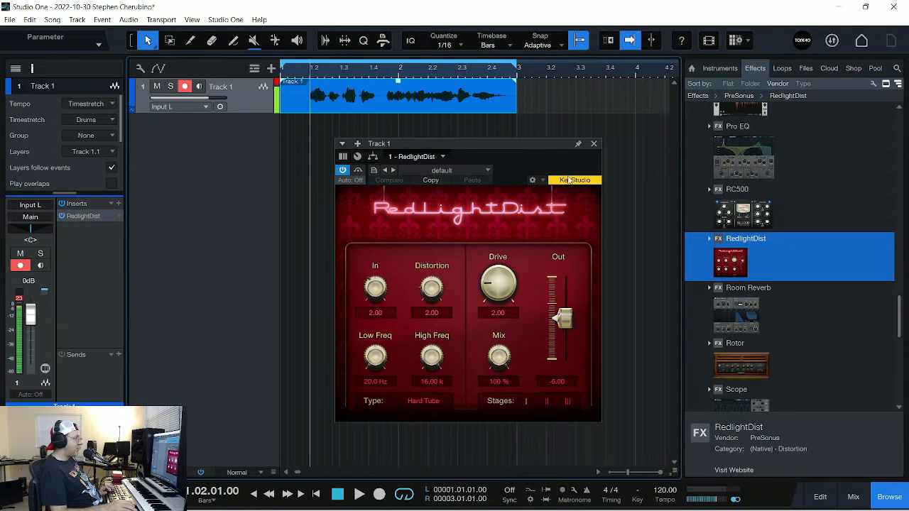
# Step: Move the RedlightDist window clear of the clip, raise the drive to 7.72 during playback, and close the window
pyautogui.moveTo(517, 143); pyautogui.dragTo(561, 161)
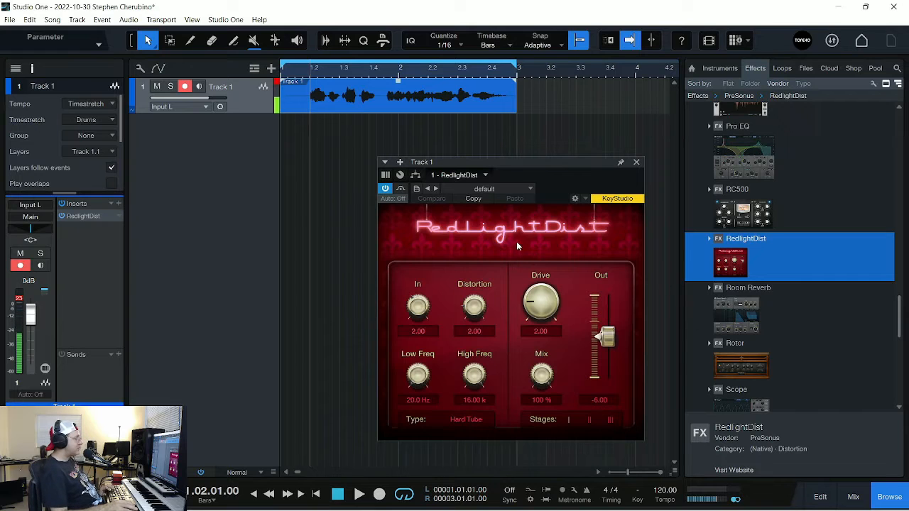
pyautogui.press('space')
pyautogui.moveTo(543, 305); pyautogui.dragTo(523, 231)
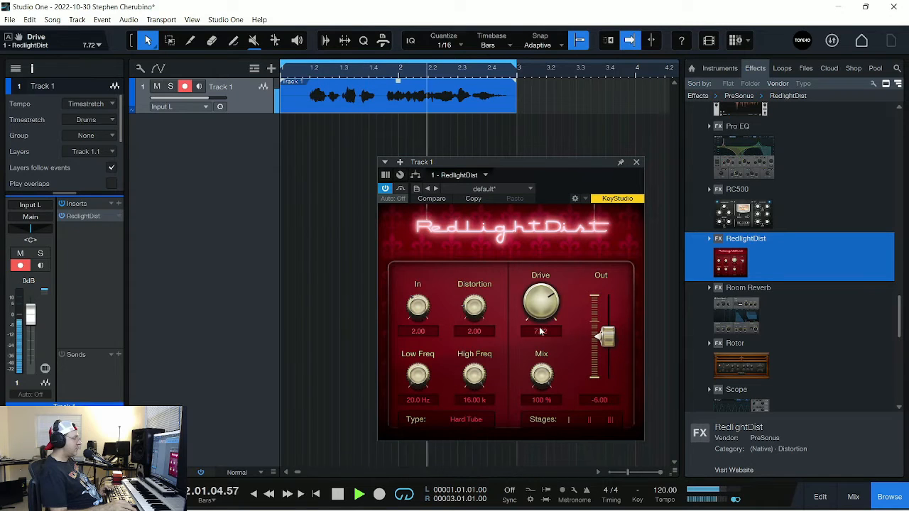
pyautogui.click(637, 162)
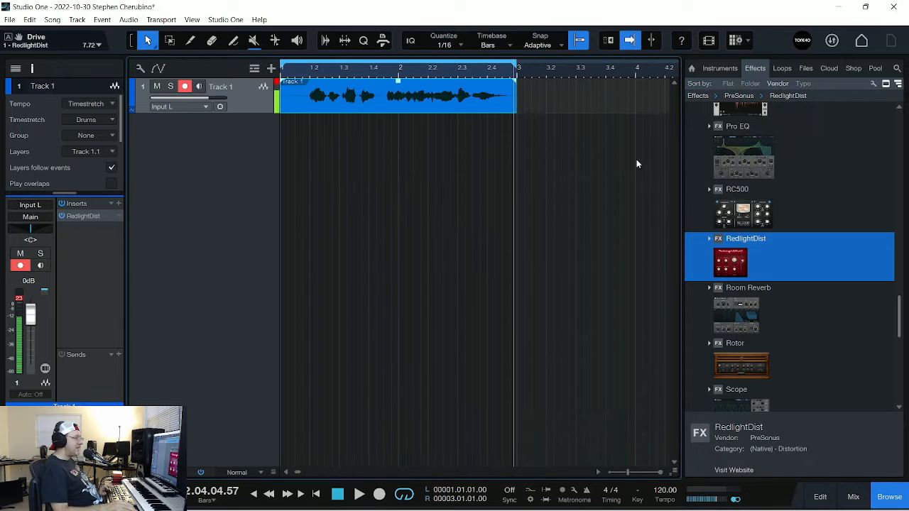
# Step: Replace RedlightDist on Track 1 with the PreSonus Beat Delay effect and move its window so all controls are visible
pyautogui.rightClick(81, 218)
pyautogui.click(84, 330)
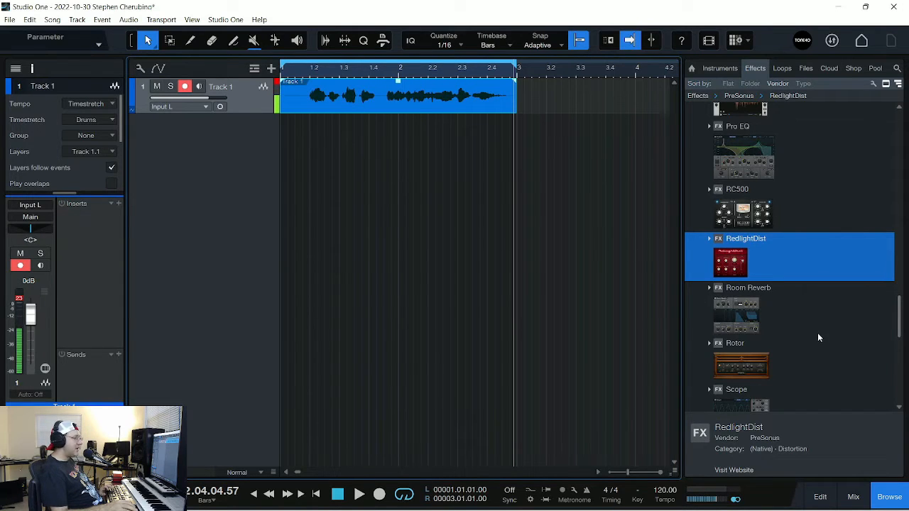
pyautogui.scroll(5, 792, 323)
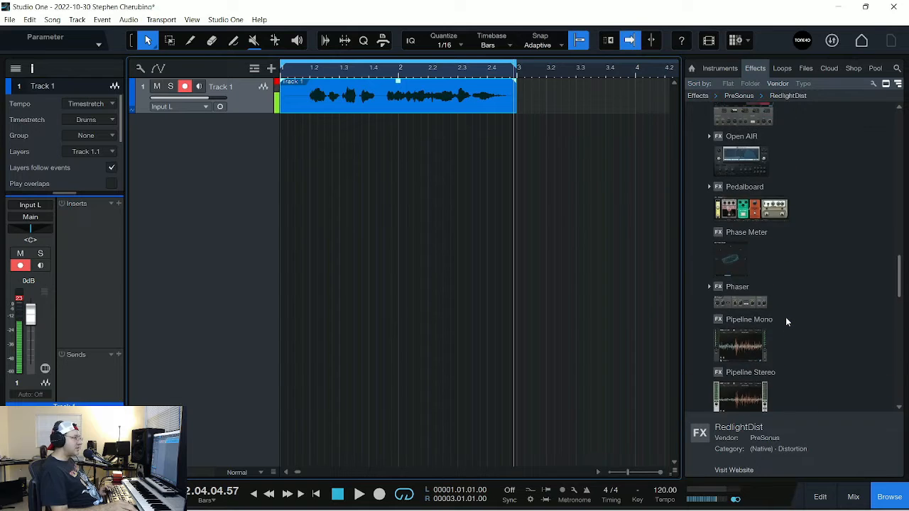
pyautogui.scroll(10, 786, 317)
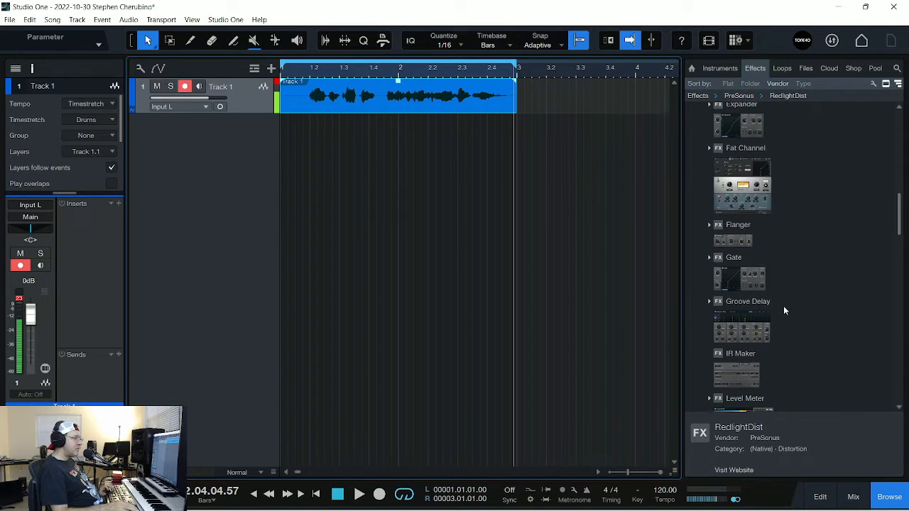
pyautogui.moveTo(902, 206); pyautogui.dragTo(905, 151)
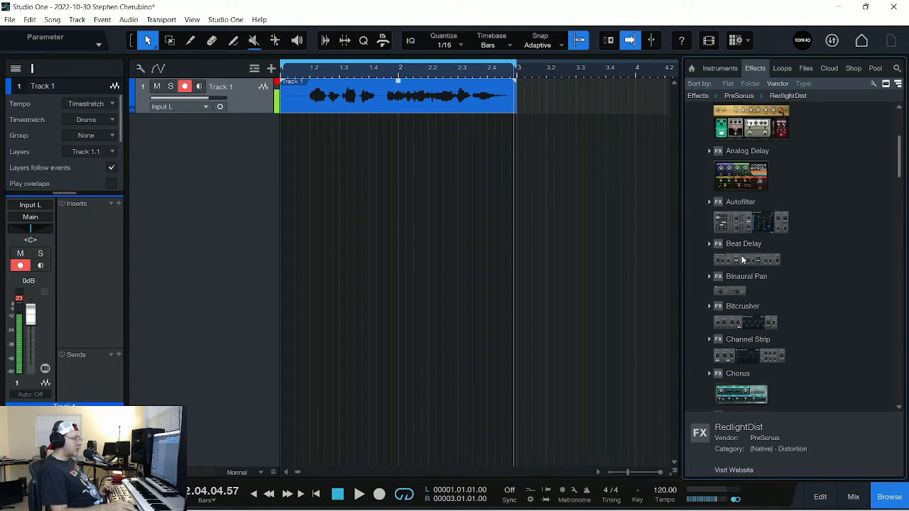
pyautogui.moveTo(742, 255); pyautogui.dragTo(396, 97)
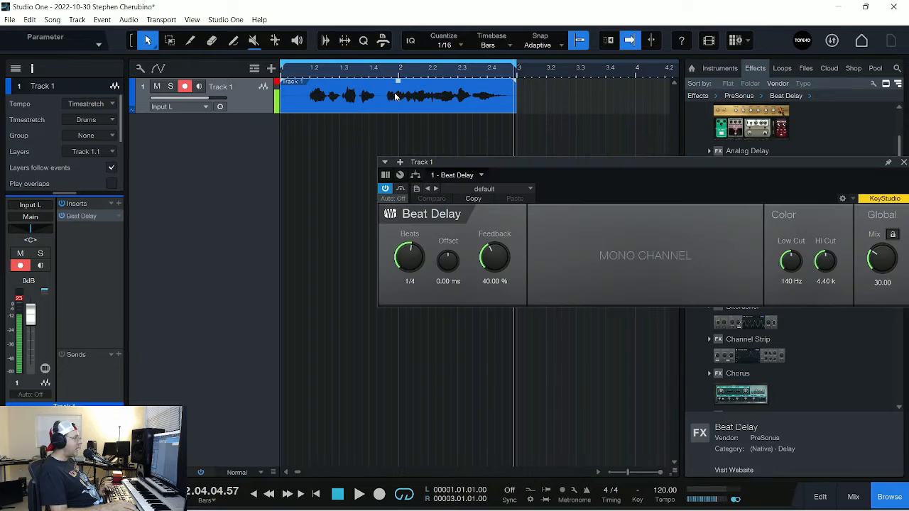
pyautogui.moveTo(537, 168); pyautogui.dragTo(307, 213)
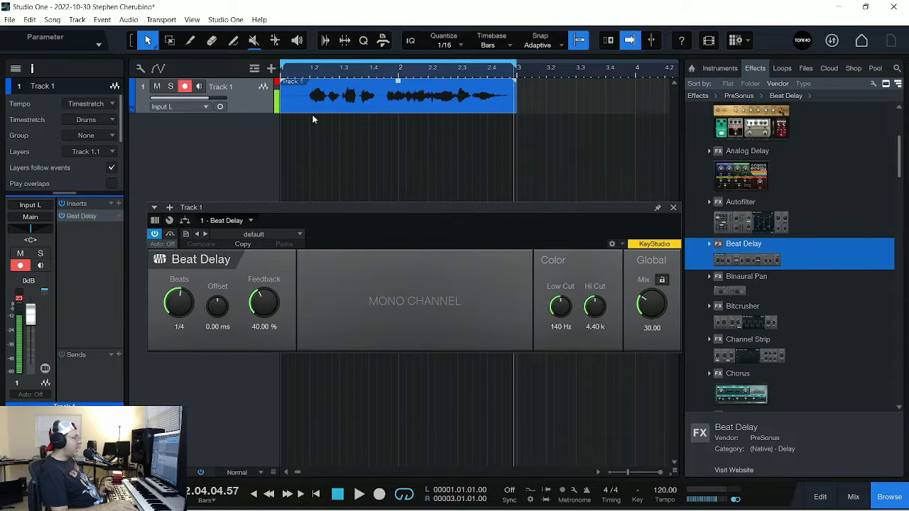
# Step: Play the voice clip from position 1.1.4 to hear Beat Delay with its default settings
pyautogui.click(301, 72)
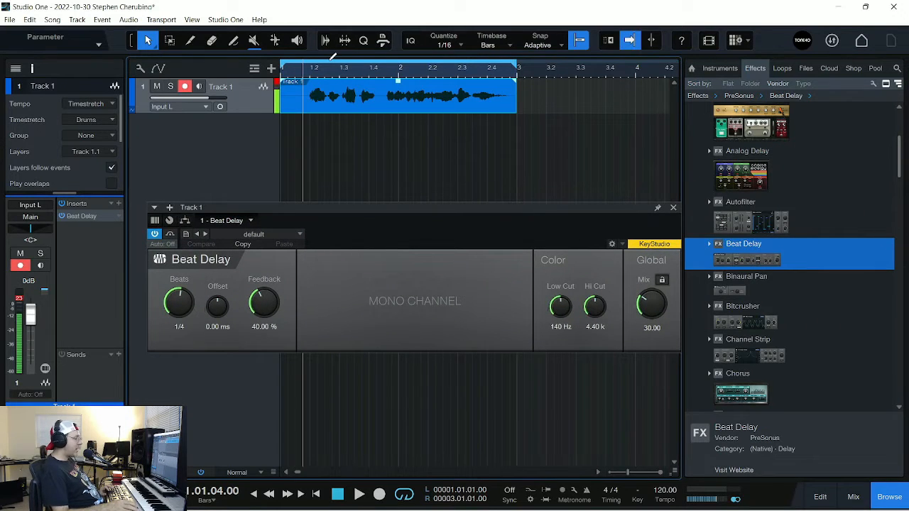
pyautogui.press('space')
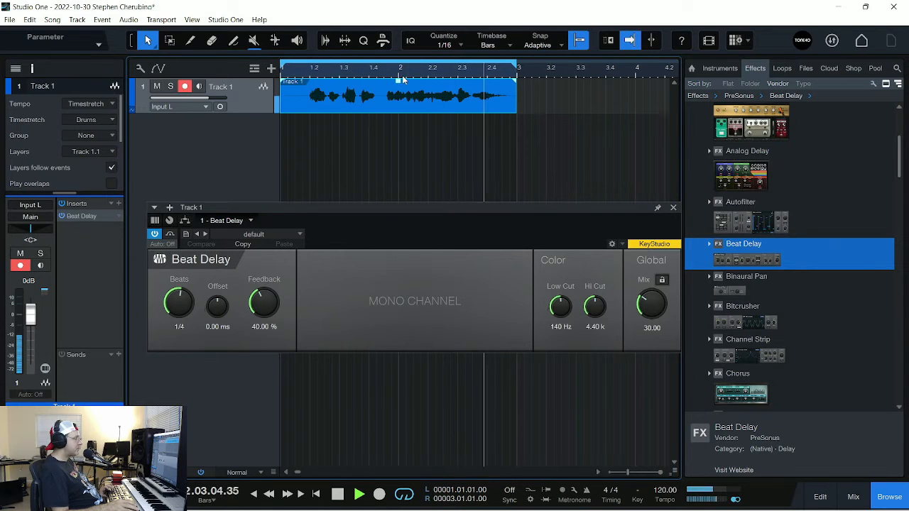
pyautogui.press('space')
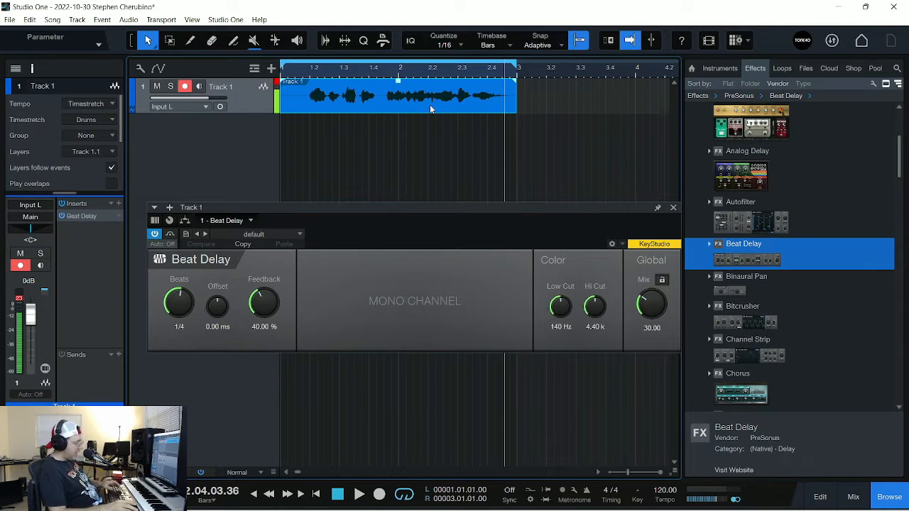
# Step: Delete the voice clip from Track 1 and record a shorter replacement from the song start
pyautogui.press('Delete')
pyautogui.press(',')
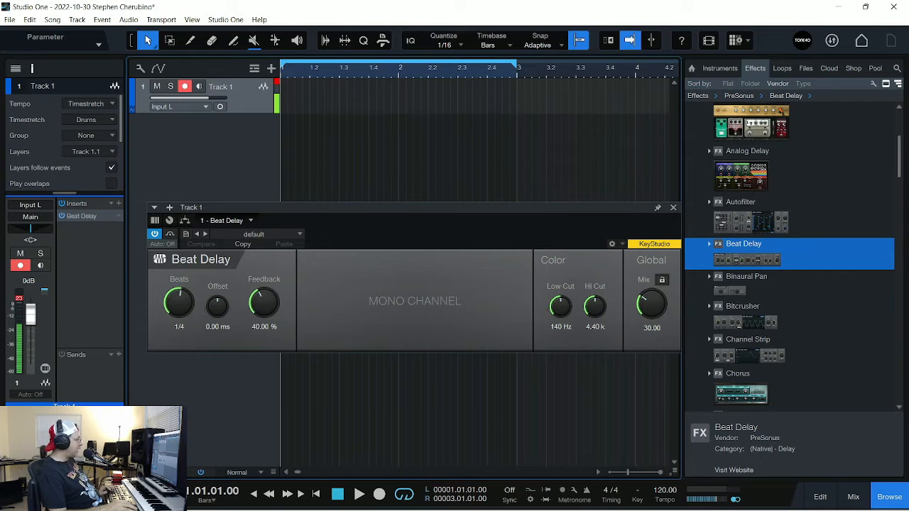
pyautogui.press('KP_Multiply')
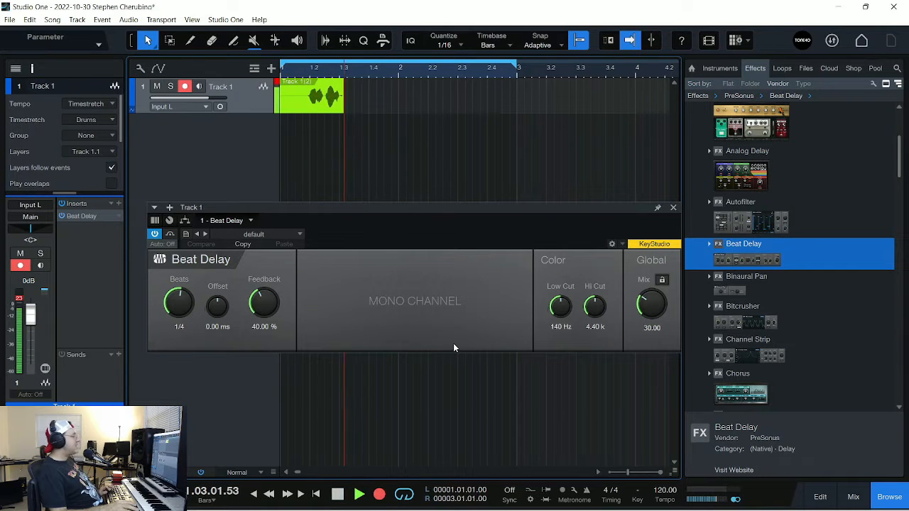
pyautogui.press('space')
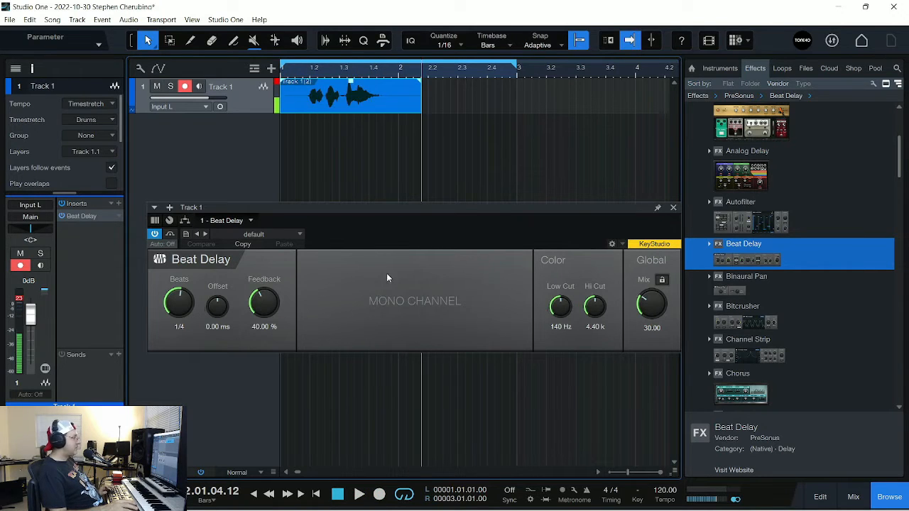
# Step: Play the newly recorded voice clip from the song start to hear Beat Delay on it
pyautogui.press(',')
pyautogui.press('space')
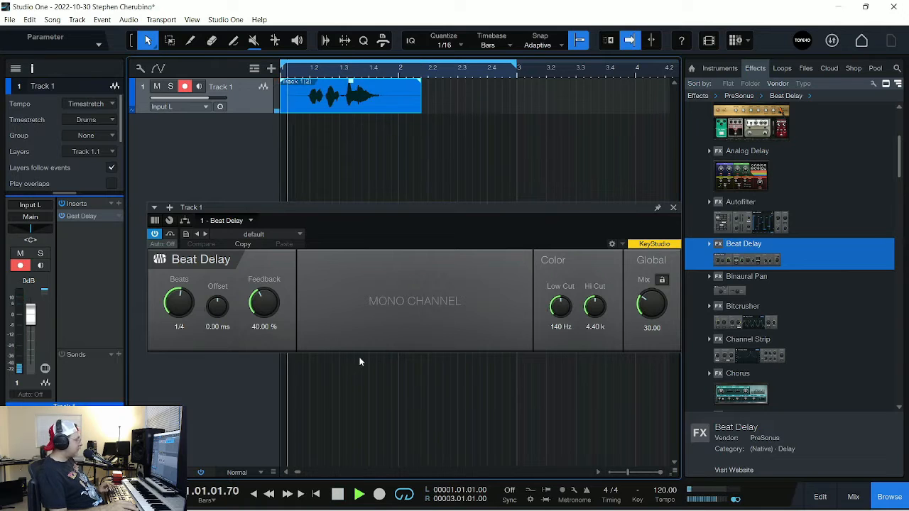
pyautogui.press('space')
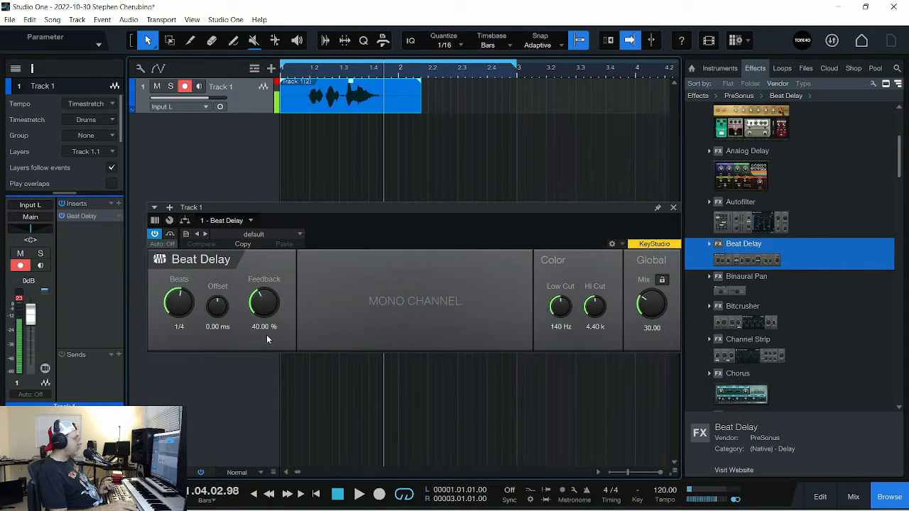
# Step: Set the Beat Delay feedback to 99.99 % and play the clip from just before its first sound
pyautogui.moveTo(266, 305); pyautogui.dragTo(389, 171)
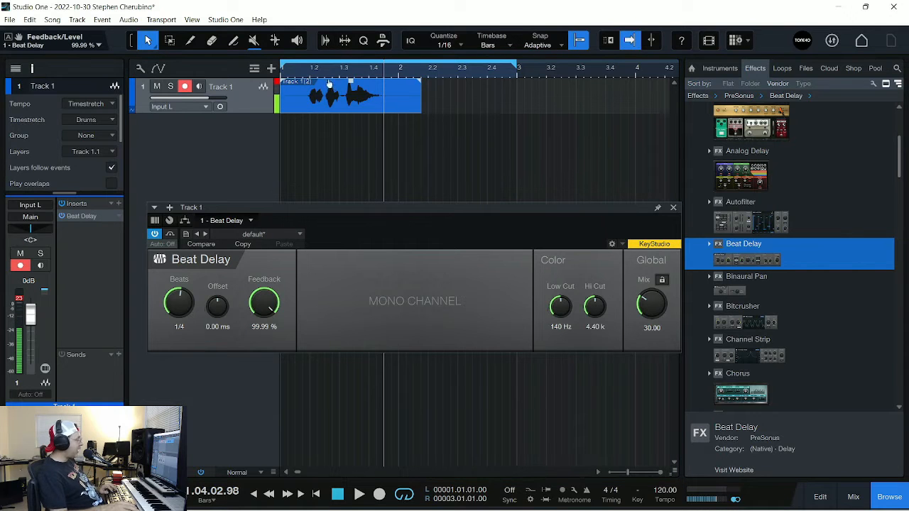
pyautogui.click(304, 69)
pyautogui.press('space')
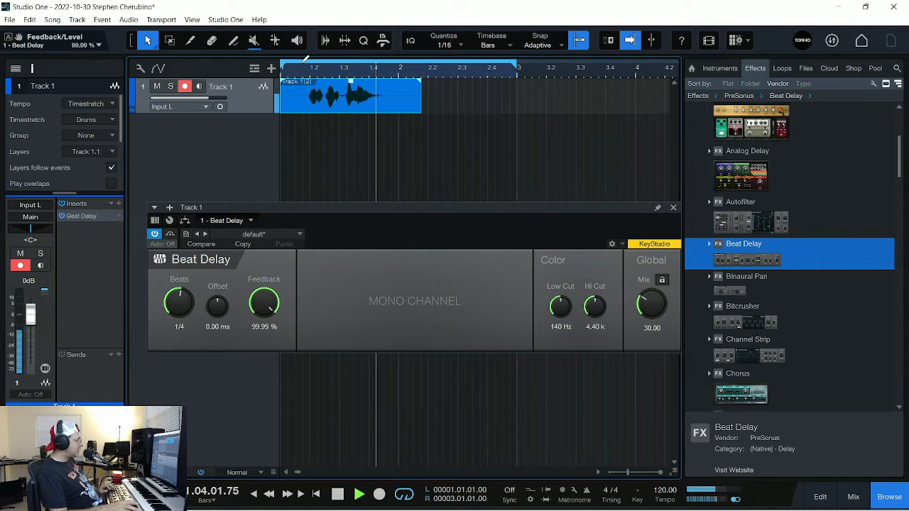
pyautogui.press('space')
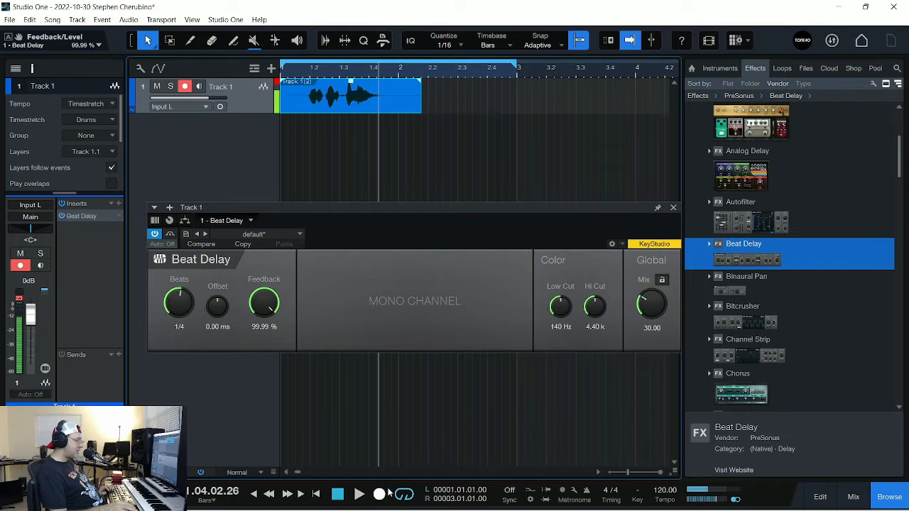
# Step: Open and close the MIDI Monitor, and remove Beat Delay from Track 1's inserts
pyautogui.click(16, 496)
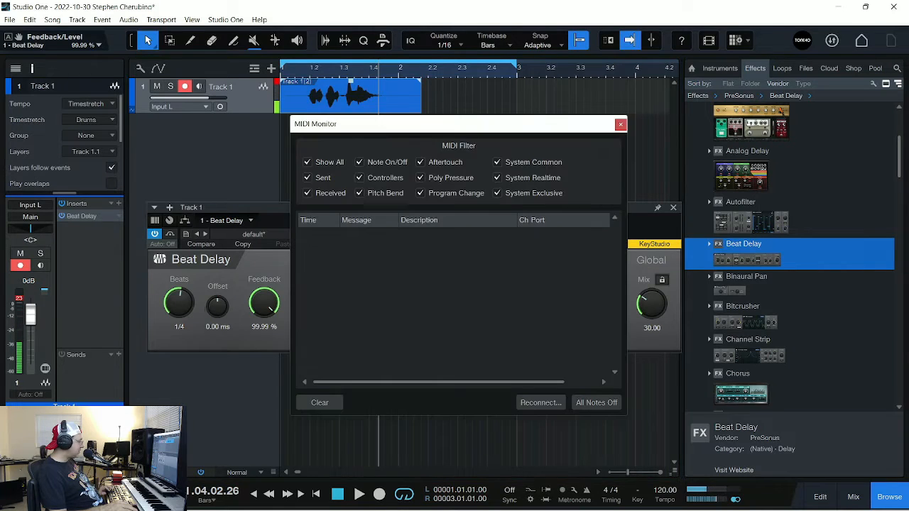
pyautogui.press('Escape')
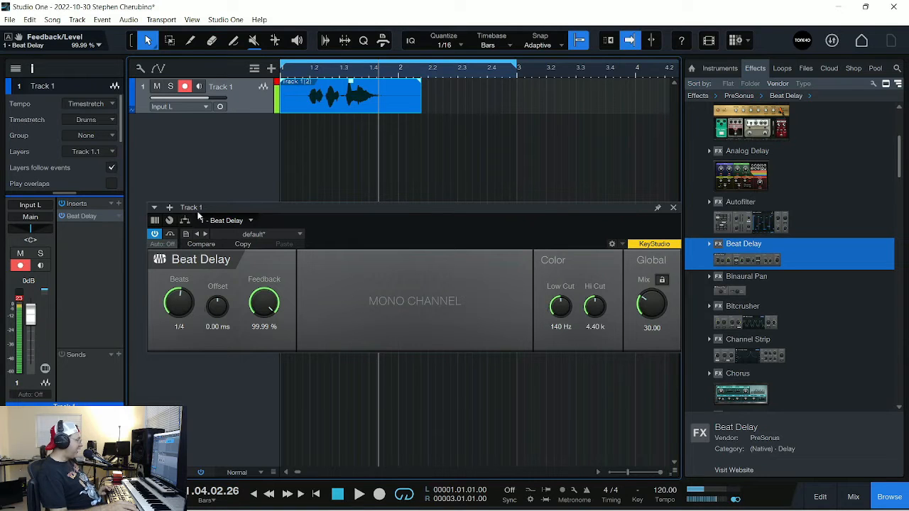
pyautogui.rightClick(85, 218)
pyautogui.click(78, 331)
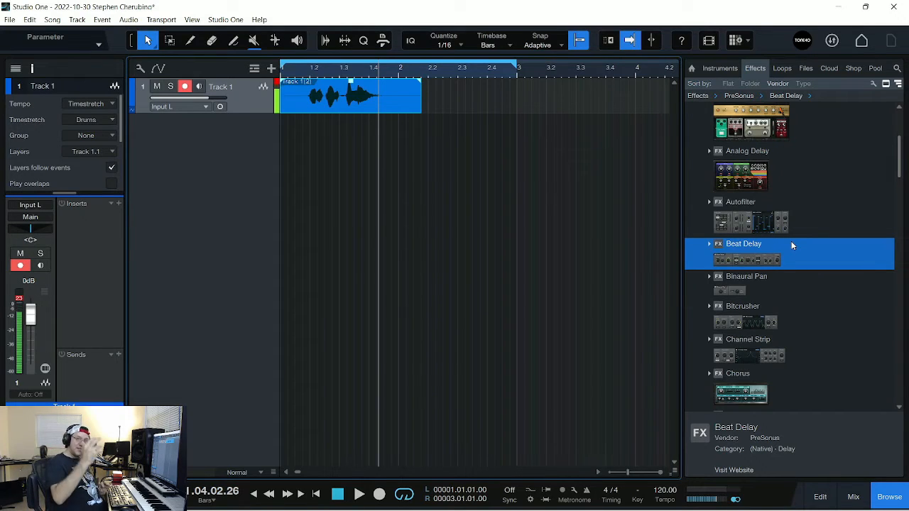
# Step: Add the Presence guitar preset Stratocaster Full as a new instrument track, turn off its reverb, and close the instrument window
pyautogui.click(710, 67)
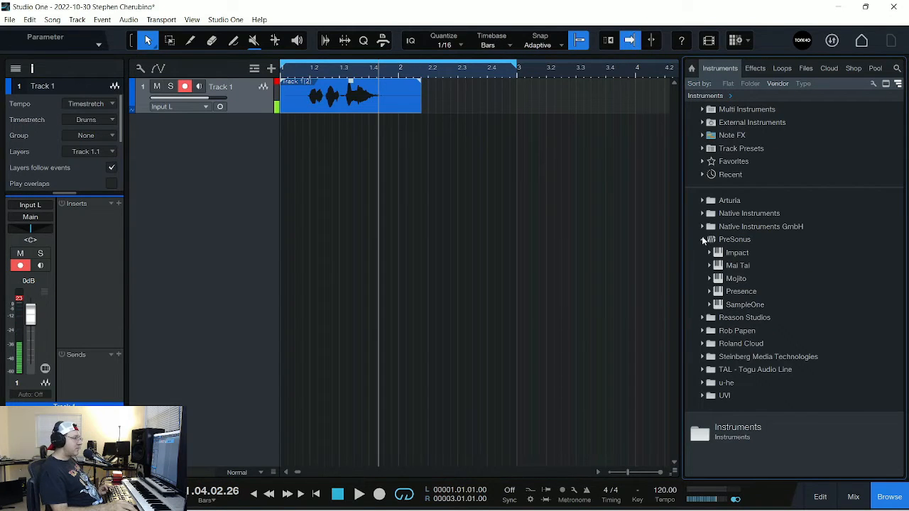
pyautogui.click(709, 290)
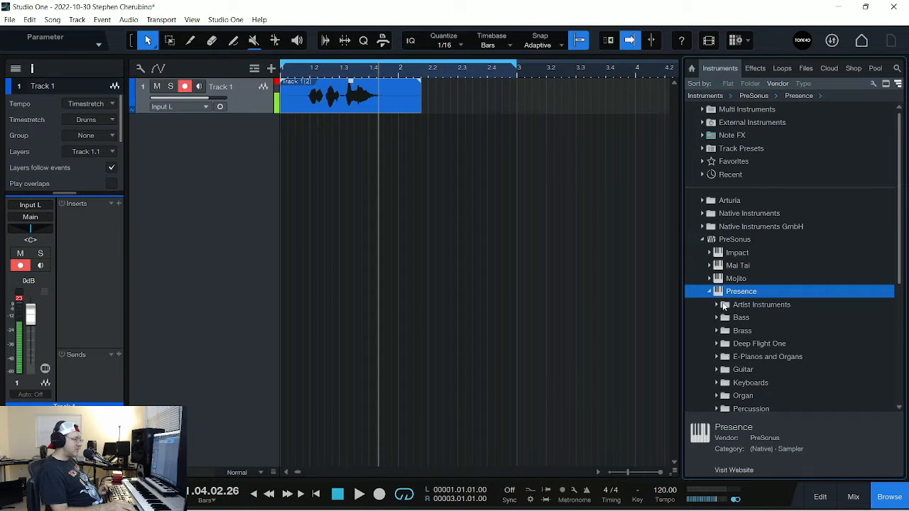
pyautogui.doubleClick(738, 369)
pyautogui.scroll(-3, 731, 348)
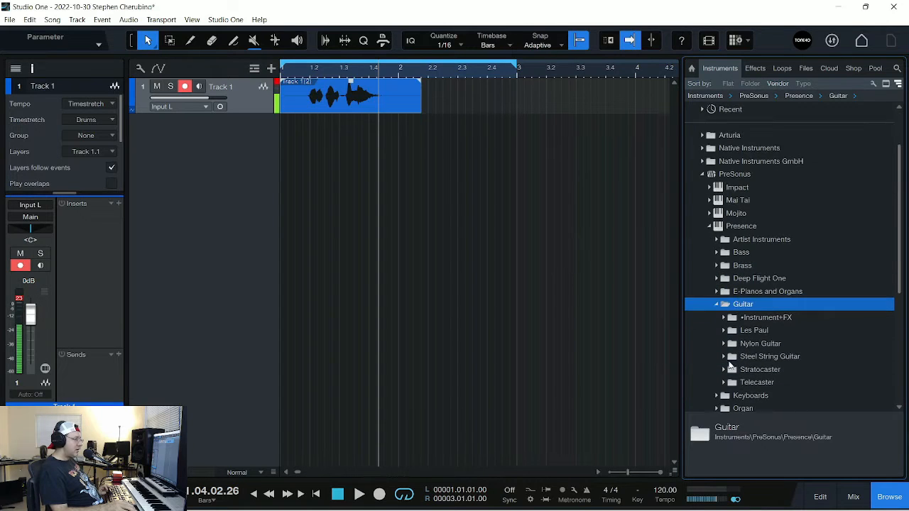
pyautogui.click(724, 344)
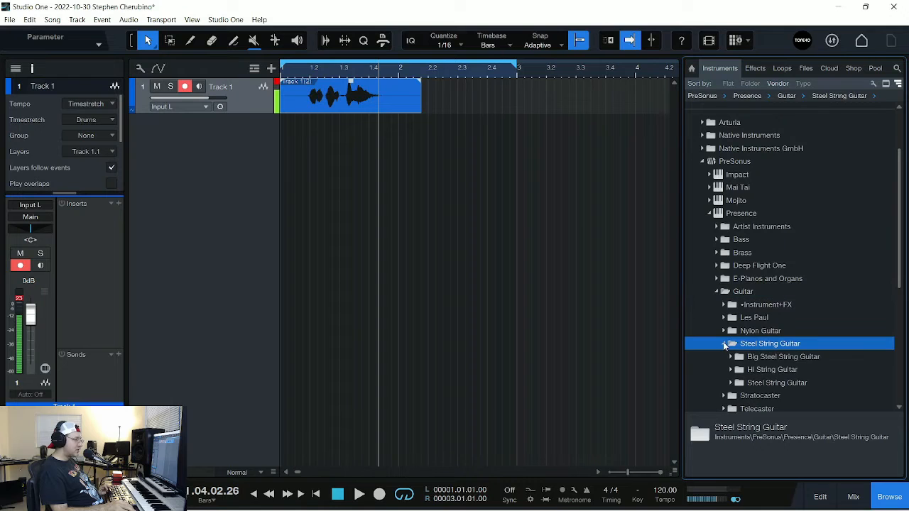
pyautogui.click(724, 343)
pyautogui.click(726, 356)
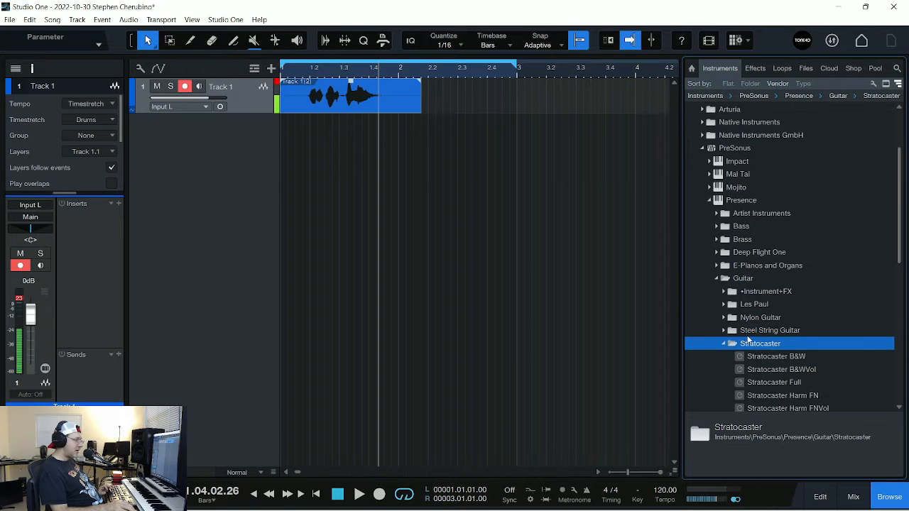
pyautogui.moveTo(771, 382); pyautogui.dragTo(294, 172)
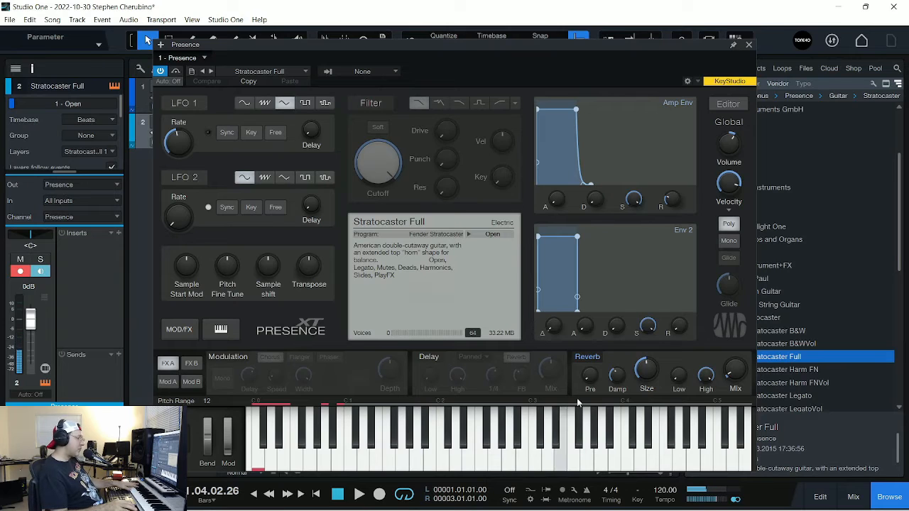
pyautogui.click(587, 356)
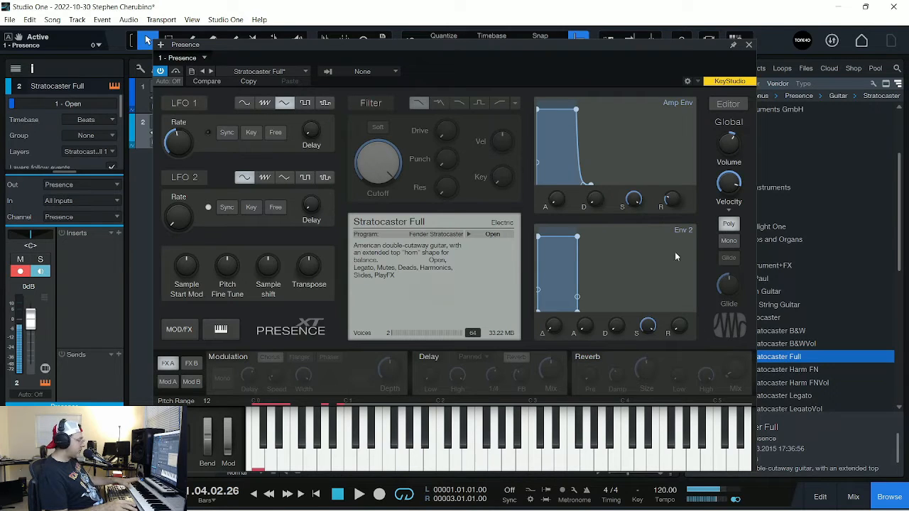
pyautogui.click(748, 44)
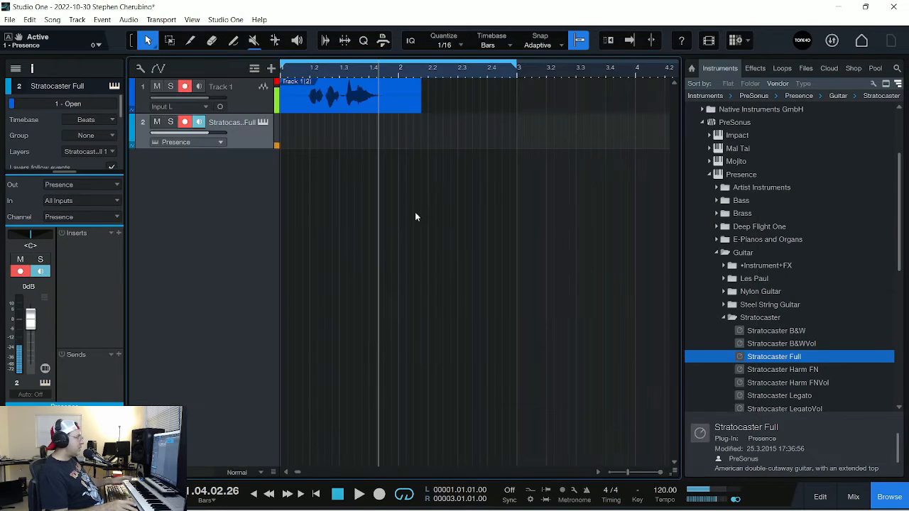
# Step: Delete the voice clip, return the playback cursor to the song start, and disarm Track 1 for recording
pyautogui.click(294, 104)
pyautogui.press('Delete')
pyautogui.press('Home')
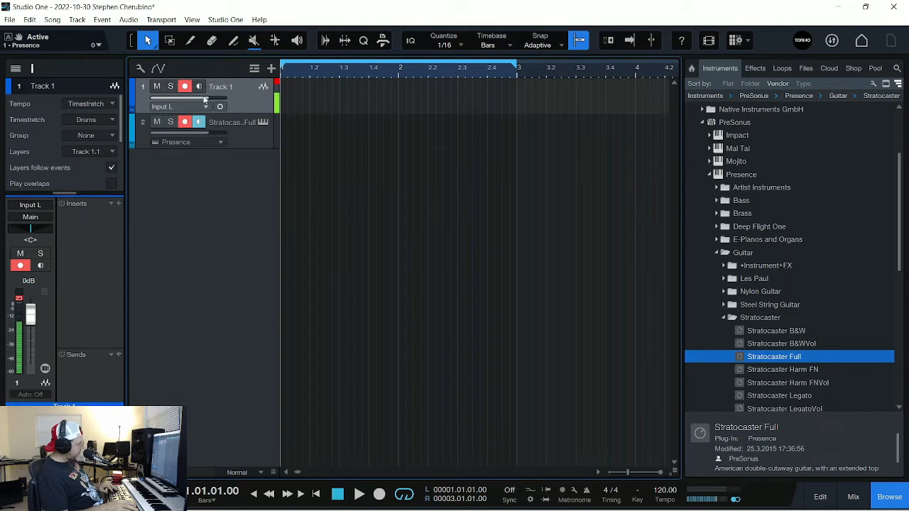
pyautogui.click(184, 87)
pyautogui.press('KP_Multiply')
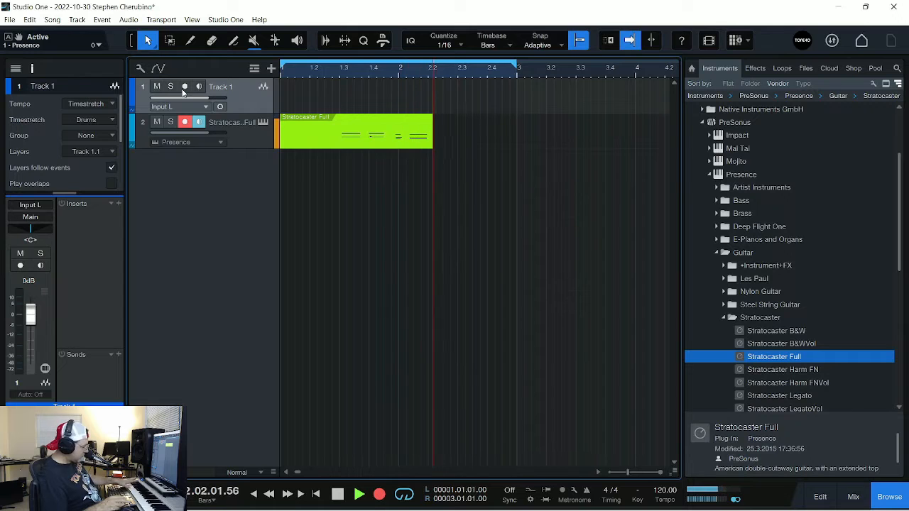
pyautogui.press('space')
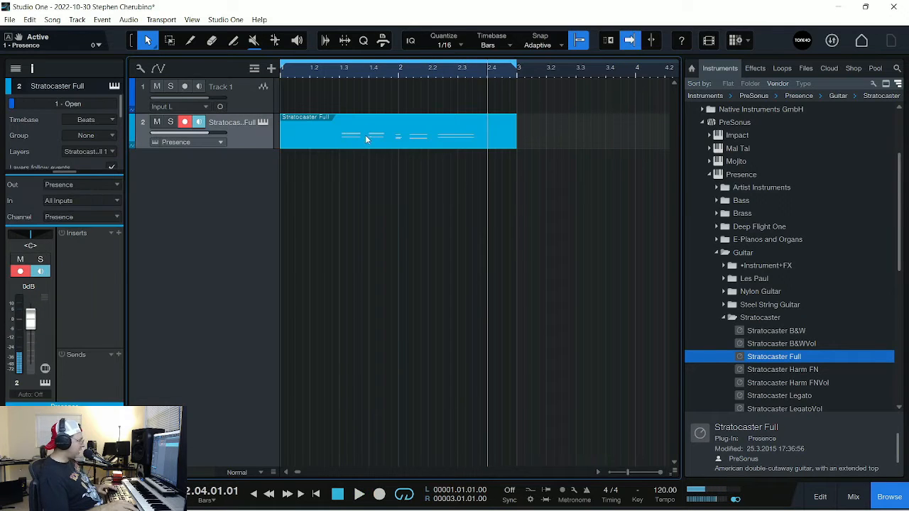
pyautogui.press('Delete')
# Step: Try recording a looped Stratocaster take from the song start and undo the recording
pyautogui.press('KP_Decimal')
pyautogui.press('KP_Multiply')
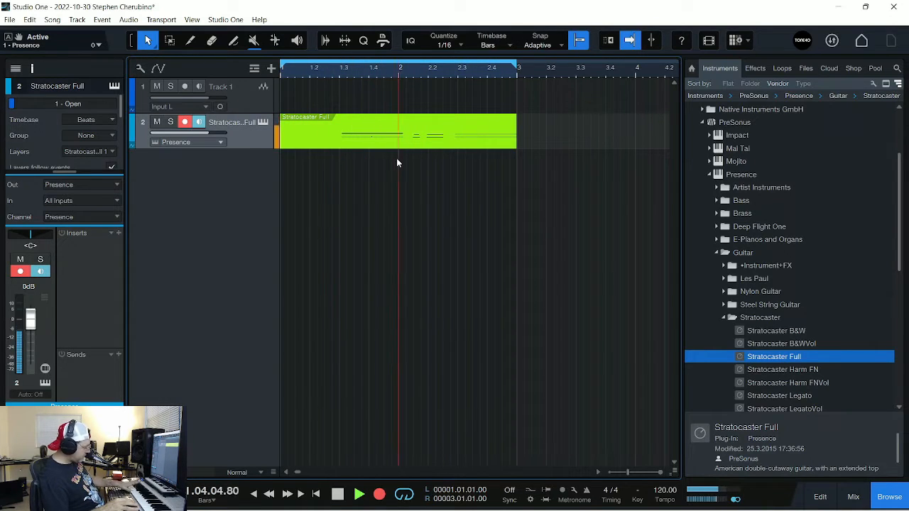
pyautogui.press('space')
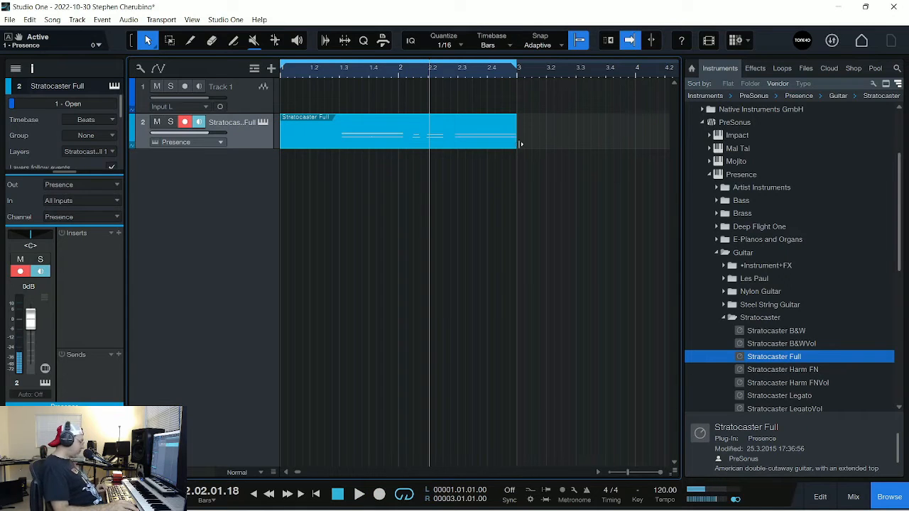
pyautogui.hotkey('ctrl', 'z')
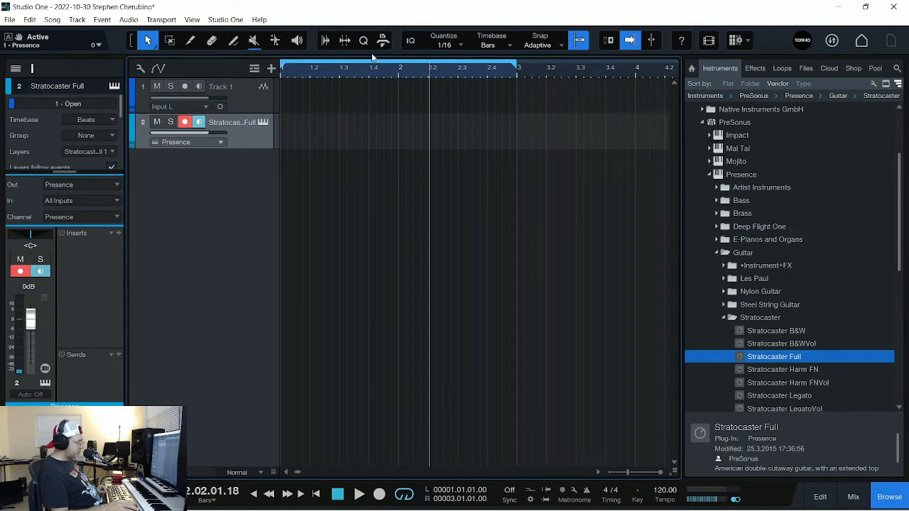
# Step: Turn off looping and record a Stratocaster guitar take from the song start, discarding a first short attempt
pyautogui.press('/')
pyautogui.press(',')
pyautogui.press('KP_Multiply')
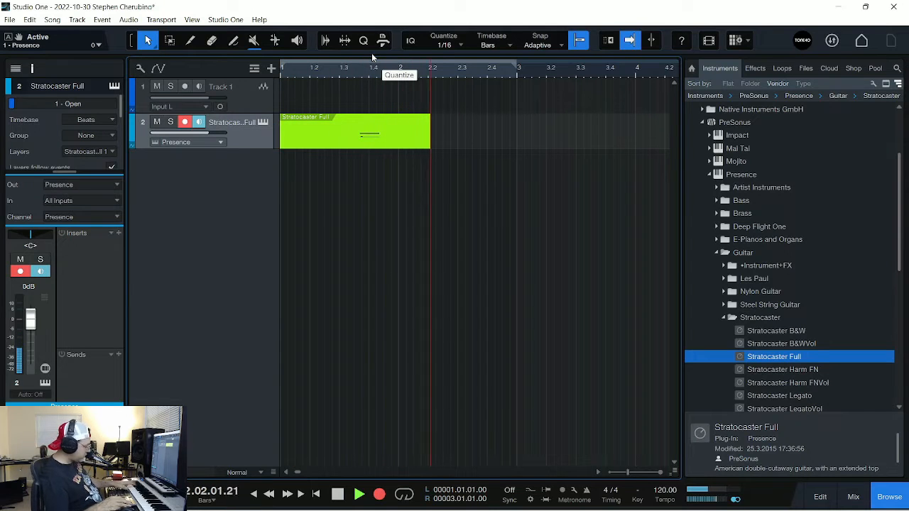
pyautogui.press('space')
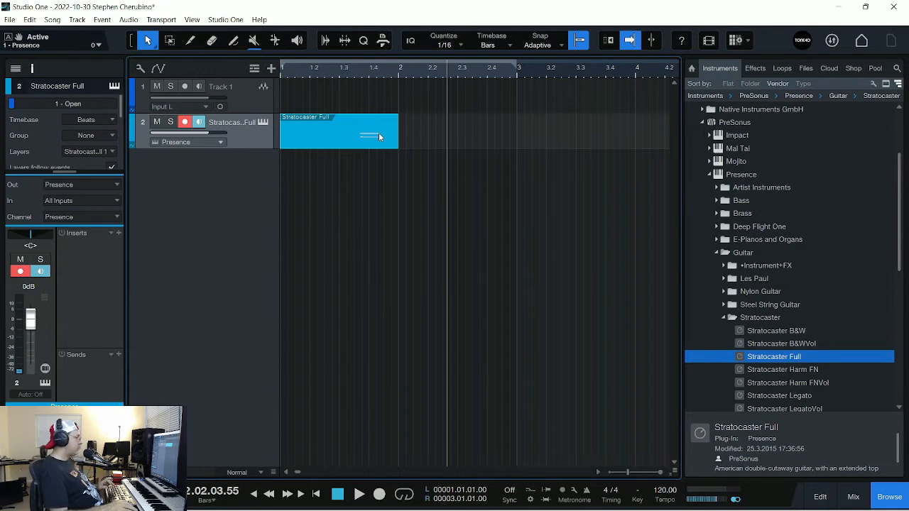
pyautogui.press('Delete')
pyautogui.press('Home')
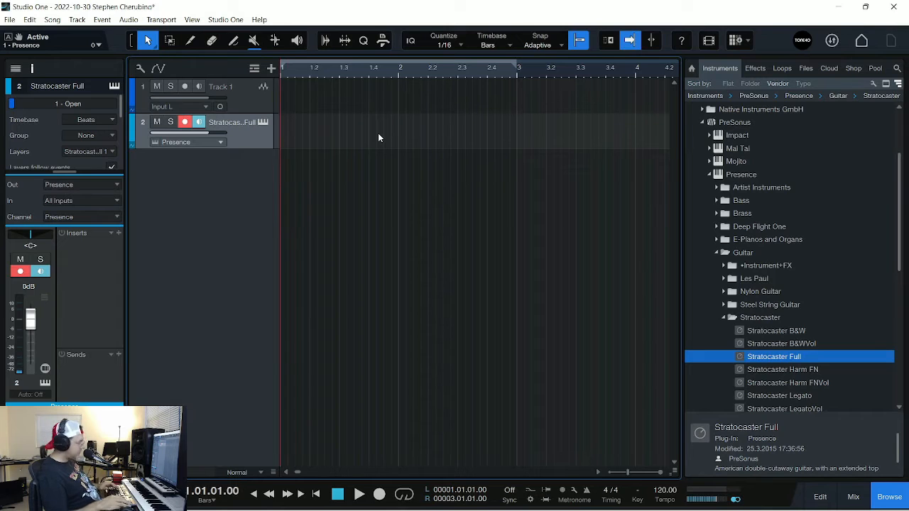
pyautogui.press('KP_Multiply')
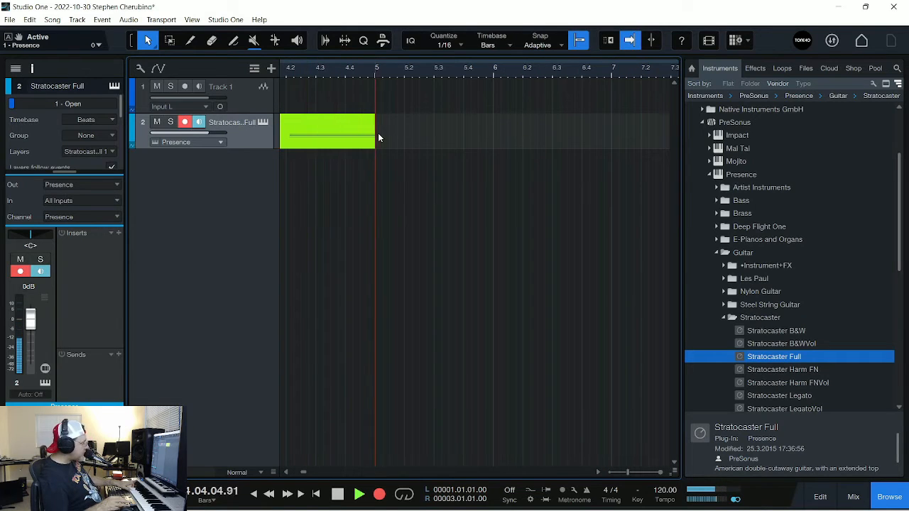
pyautogui.press('space')
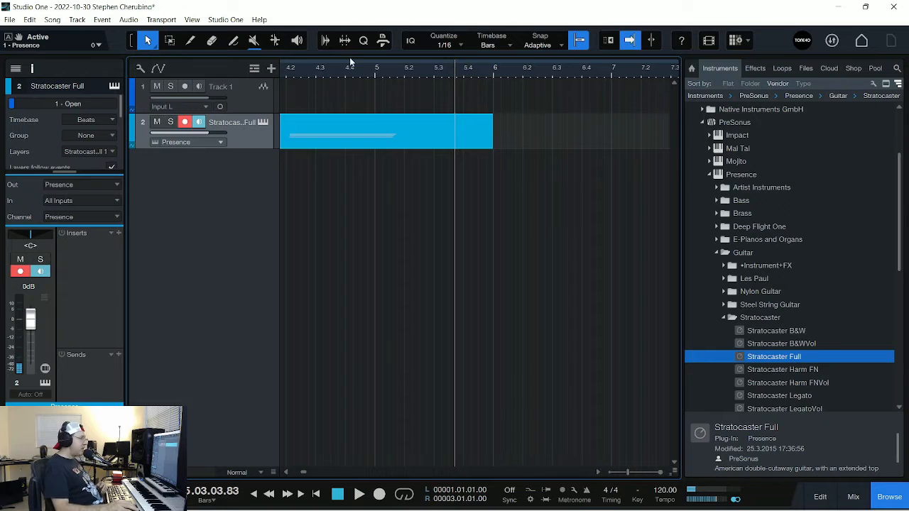
# Step: Loop playback around the recorded guitar clip from bar 1 to bar 6, listen to it, and place the cursor just before its first note
pyautogui.moveTo(368, 82); pyautogui.dragTo(556, 57)
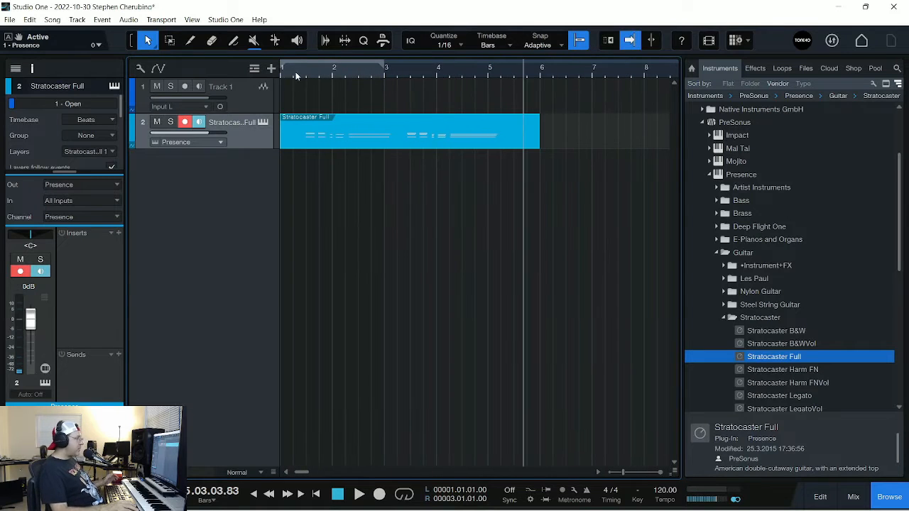
pyautogui.click(298, 70)
pyautogui.press('space')
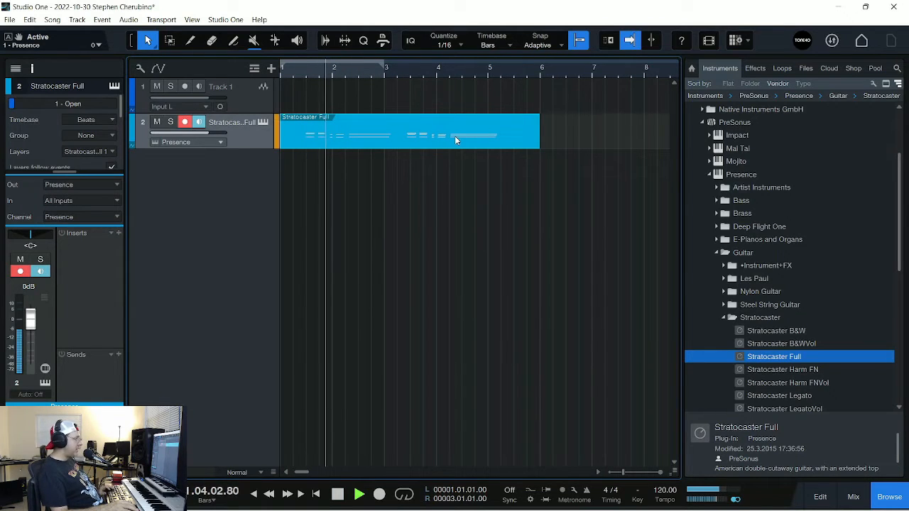
pyautogui.press('p')
pyautogui.press('space')
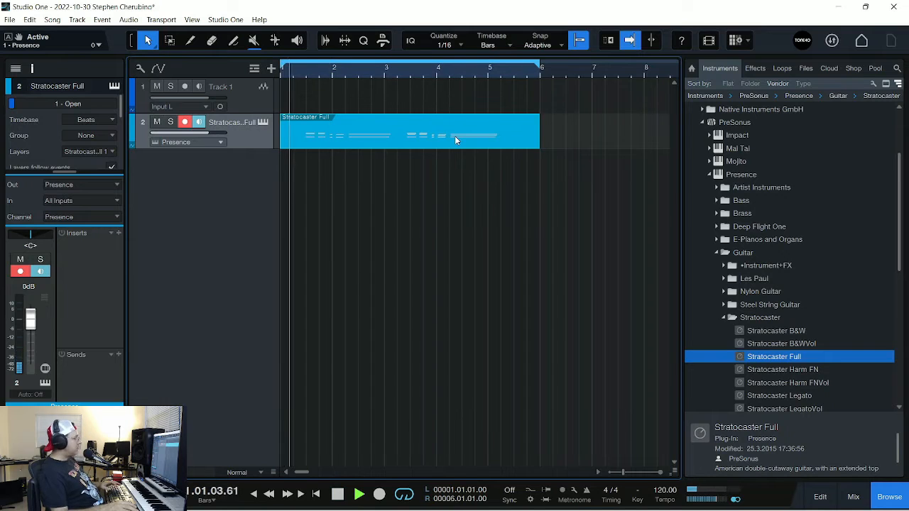
pyautogui.press('space')
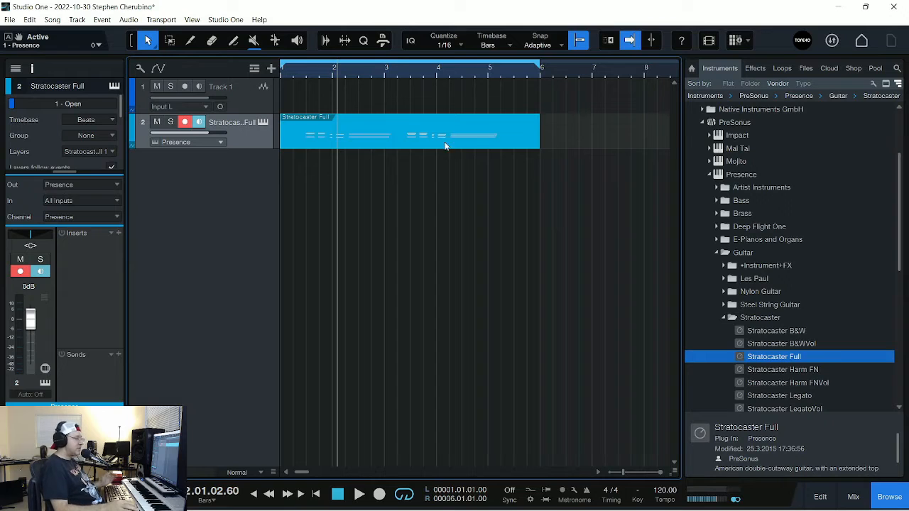
pyautogui.click(303, 79)
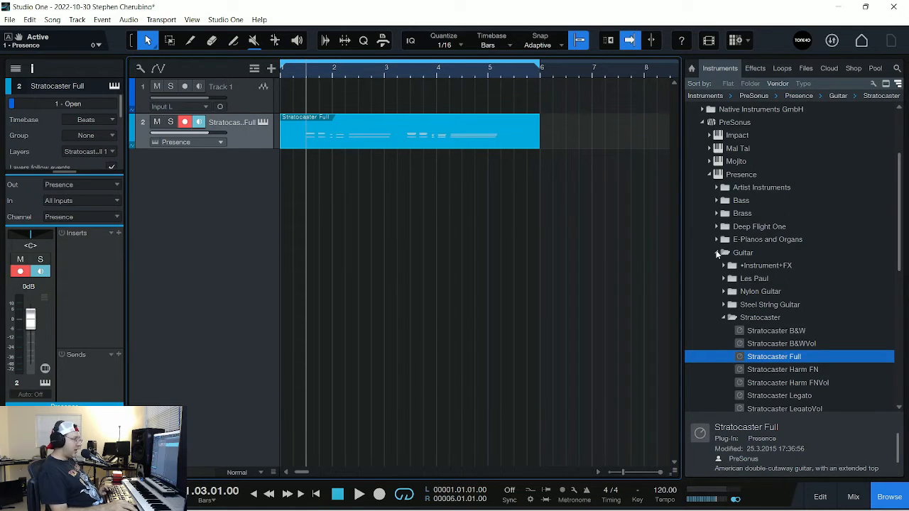
# Step: Add the PreSonus RedlightDist effect to the Stratocaster Full track
pyautogui.click(718, 253)
pyautogui.click(755, 68)
pyautogui.scroll(-2, 743, 245)
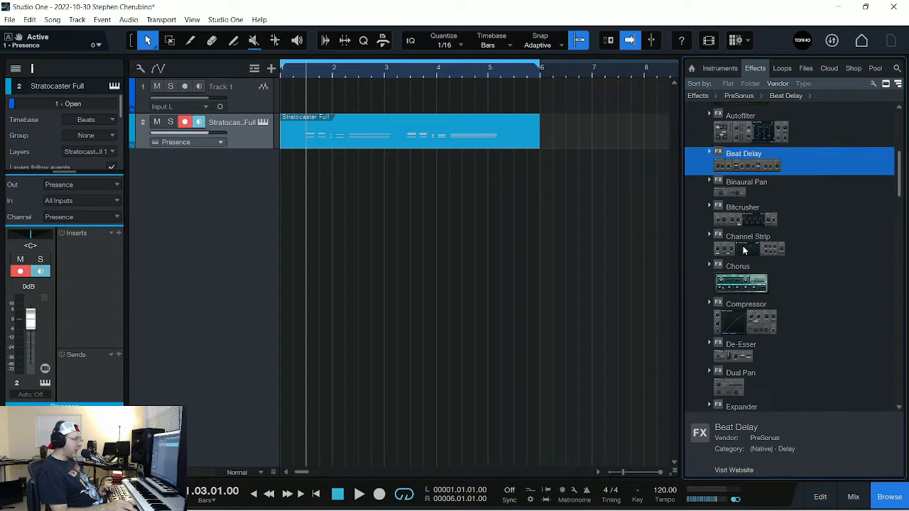
pyautogui.scroll(-12, 743, 246)
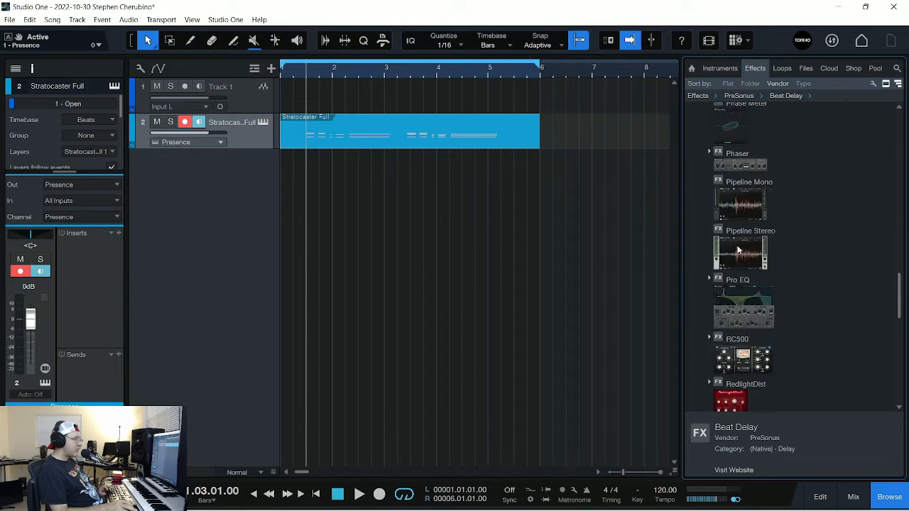
pyautogui.scroll(-3, 739, 250)
pyautogui.moveTo(739, 248); pyautogui.dragTo(400, 124)
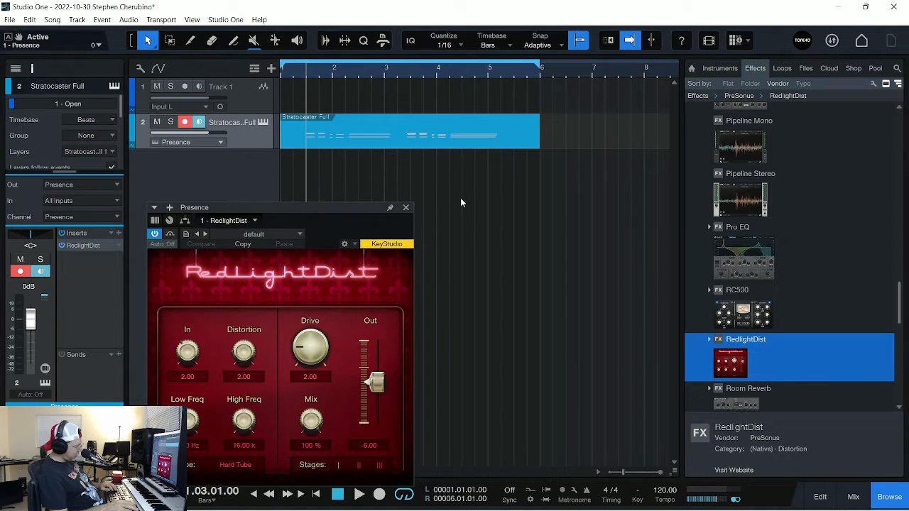
# Step: While the guitar clip plays, set RedlightDist's drive to 6.51, its output to -9.50 dB, and its type to Fuzz
pyautogui.press('space')
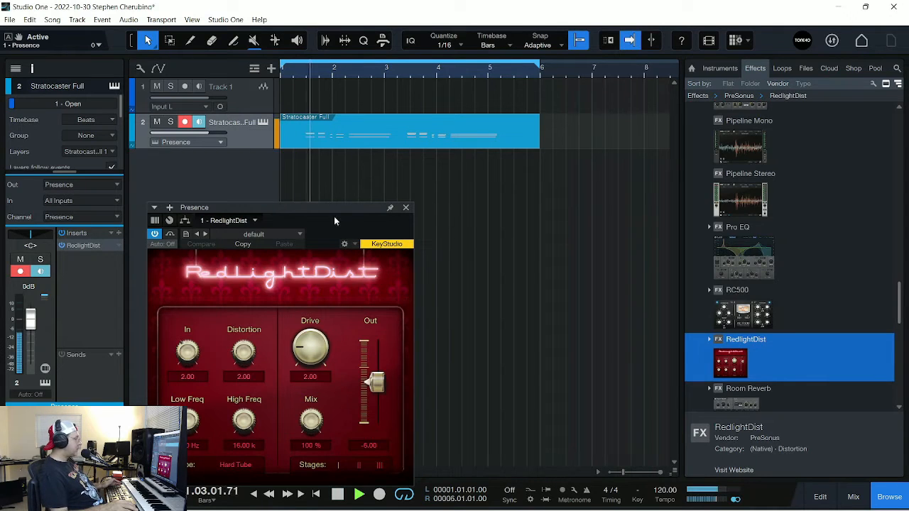
pyautogui.moveTo(301, 353); pyautogui.dragTo(276, 282)
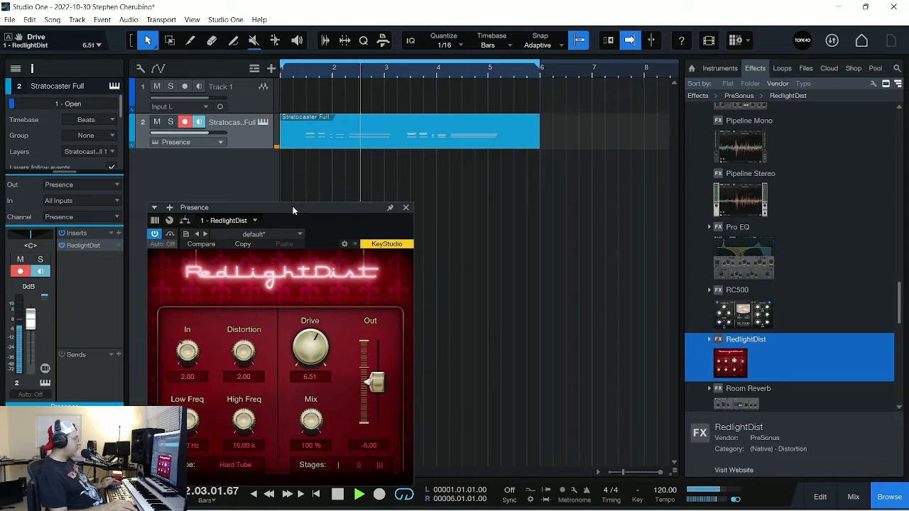
pyautogui.moveTo(292, 207); pyautogui.dragTo(421, 115)
pyautogui.click(367, 373)
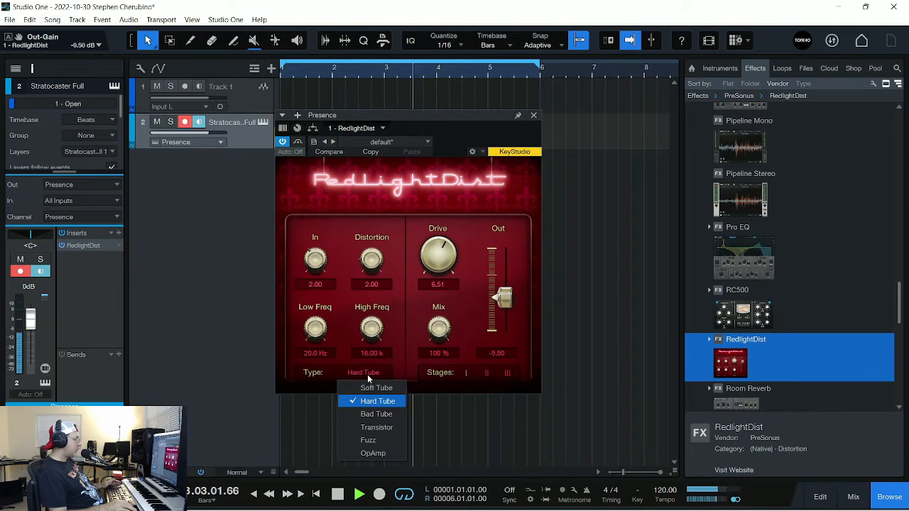
pyautogui.click(398, 435)
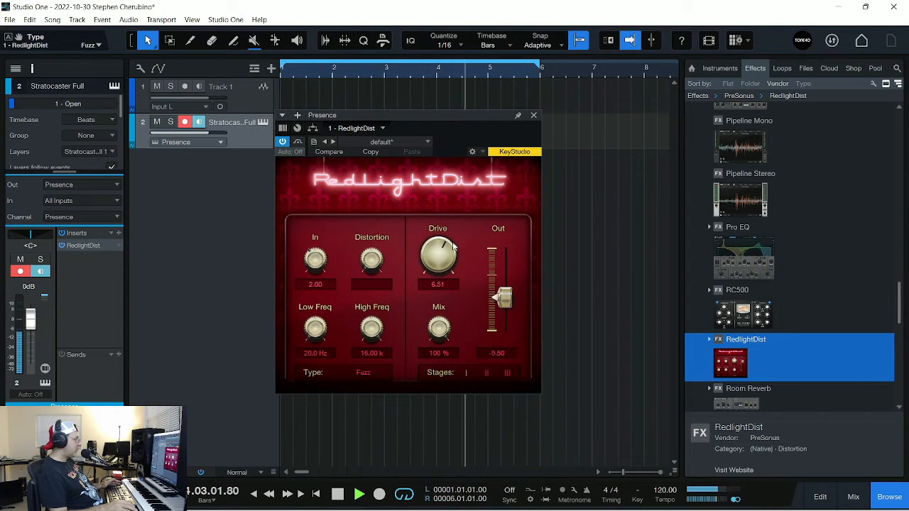
# Step: Raise RedlightDist's drive to the maximum of 11.00 while listening, stop playback, and close the effect window
pyautogui.moveTo(453, 245); pyautogui.dragTo(435, 225)
pyautogui.moveTo(483, 115); pyautogui.dragTo(483, 171)
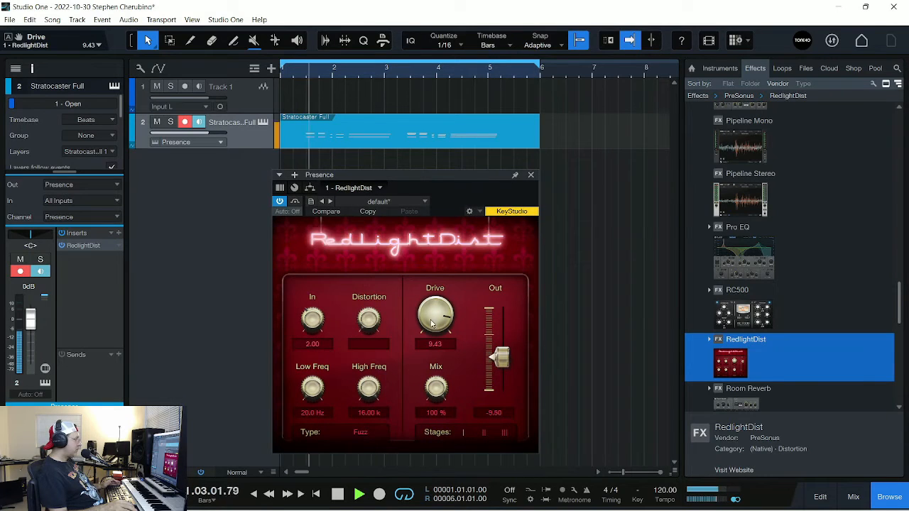
pyautogui.moveTo(447, 325); pyautogui.dragTo(458, 307)
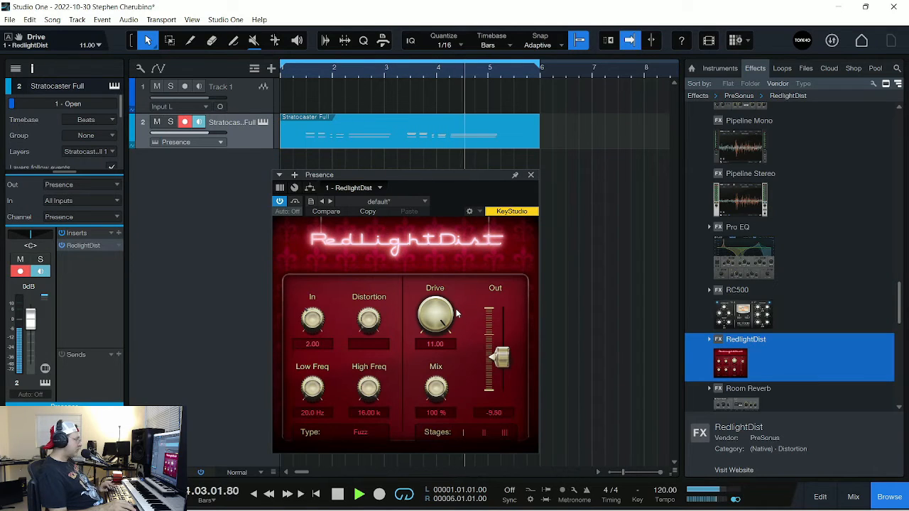
pyautogui.press('space')
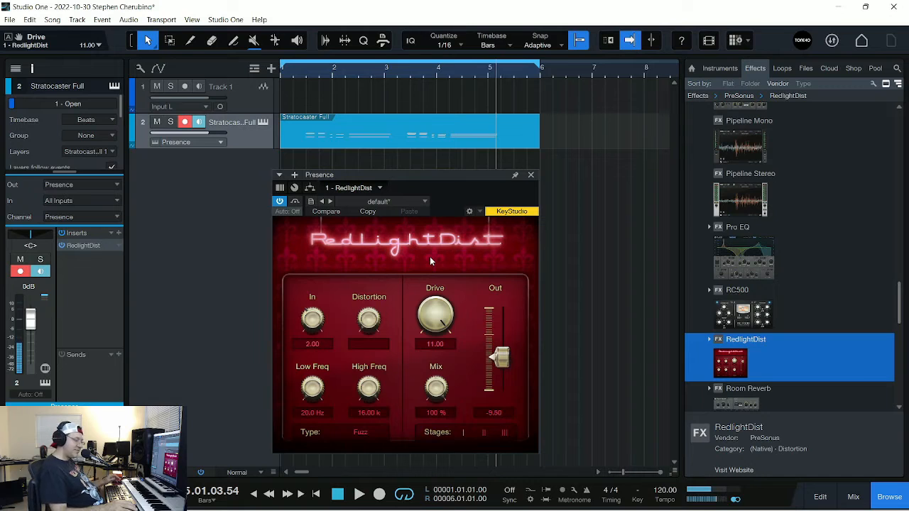
pyautogui.click(531, 175)
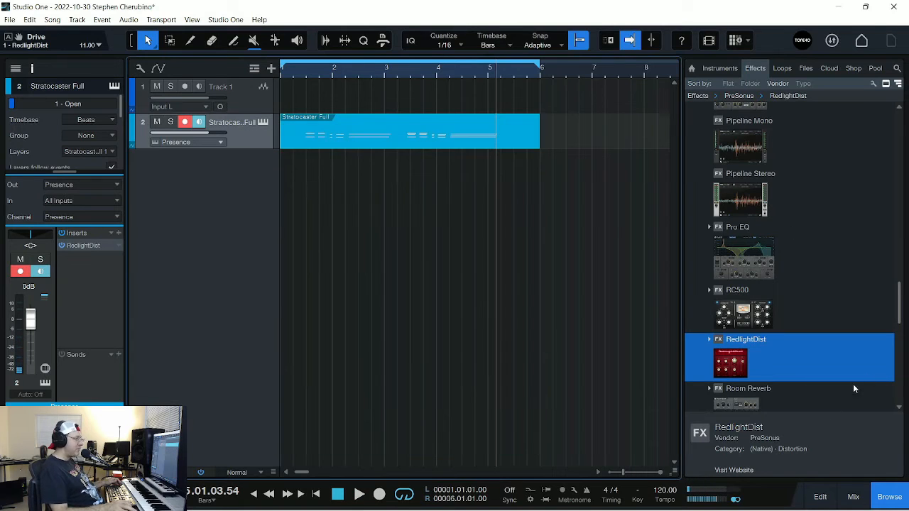
# Step: Add the PreSonus Ampire effect to the Stratocaster Full track after RedlightDist
pyautogui.moveTo(895, 311); pyautogui.dragTo(900, 132)
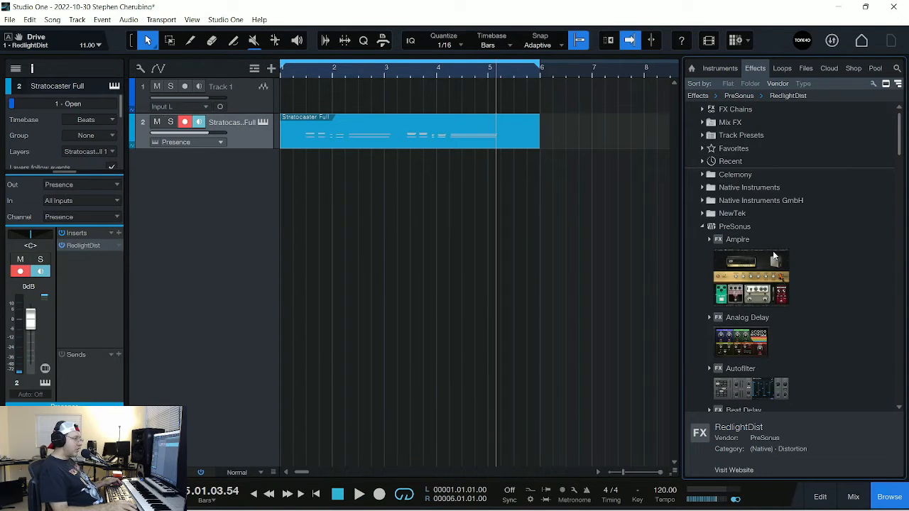
pyautogui.moveTo(769, 269); pyautogui.dragTo(385, 137)
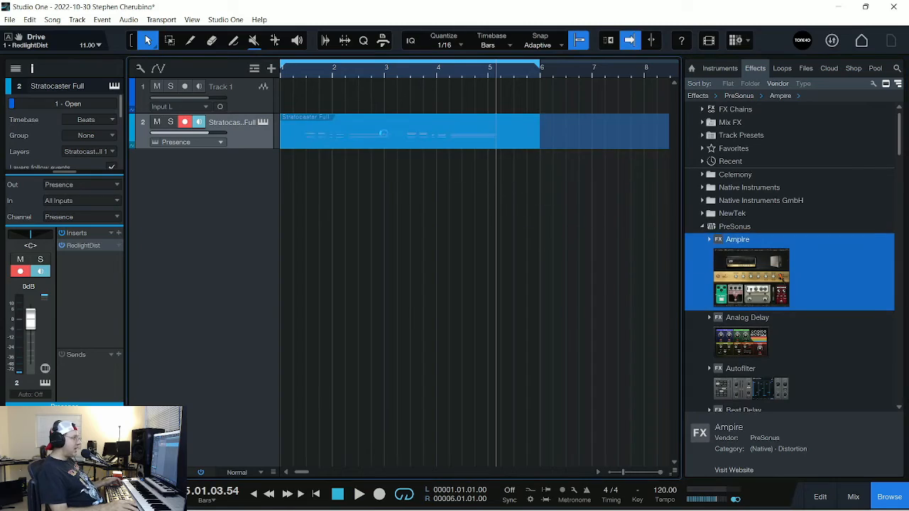
pyautogui.moveTo(492, 175); pyautogui.dragTo(415, 241)
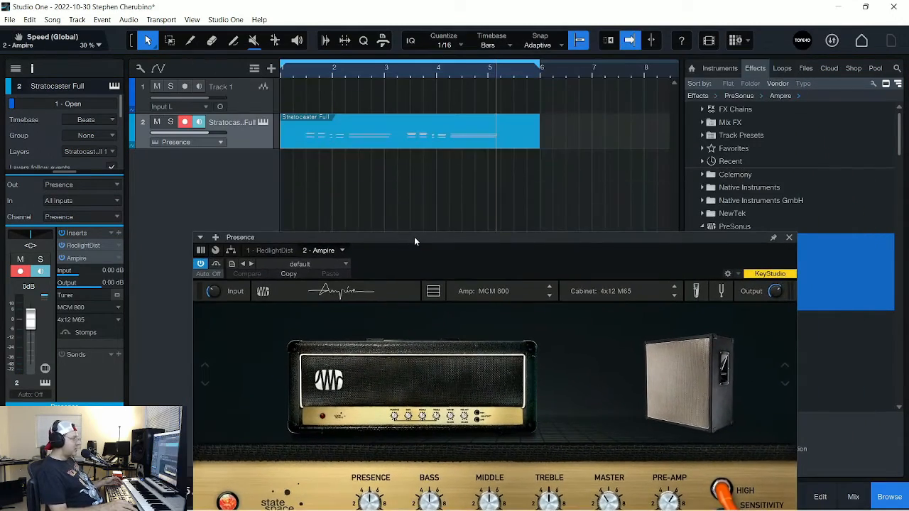
# Step: Play the guitar clip from the song start and raise Ampire's output level to 3.60 dB
pyautogui.press(',')
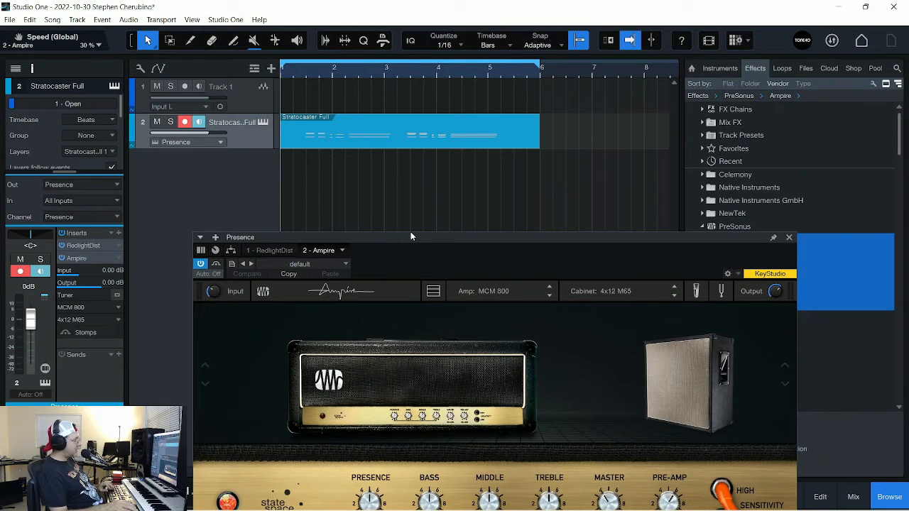
pyautogui.press('space')
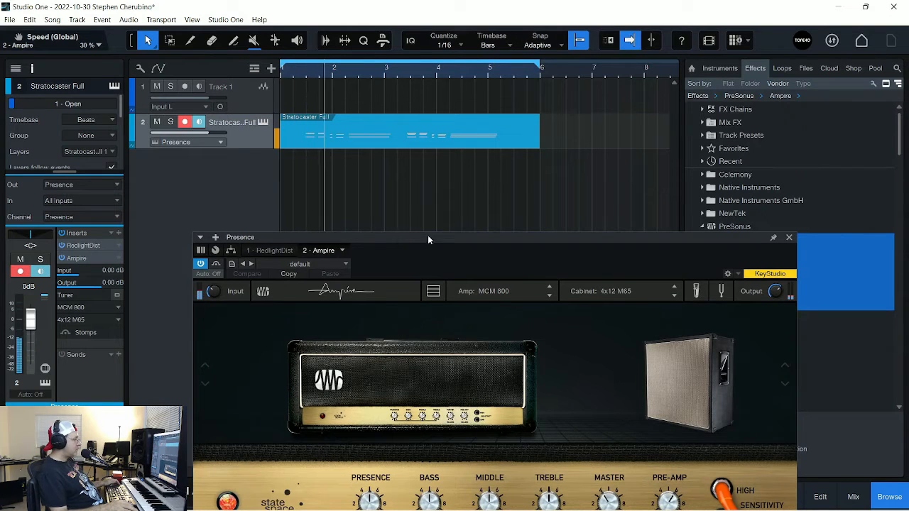
pyautogui.moveTo(429, 239); pyautogui.dragTo(414, 93)
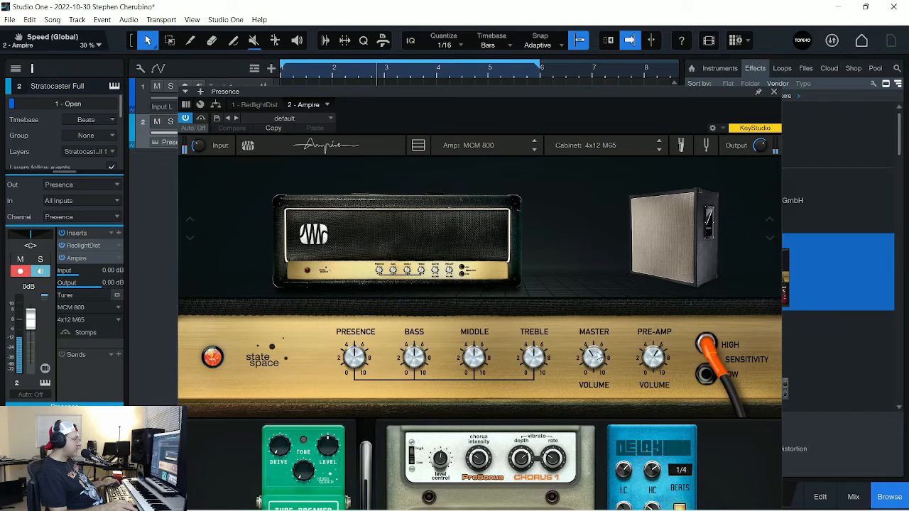
pyautogui.moveTo(759, 149); pyautogui.dragTo(756, 133)
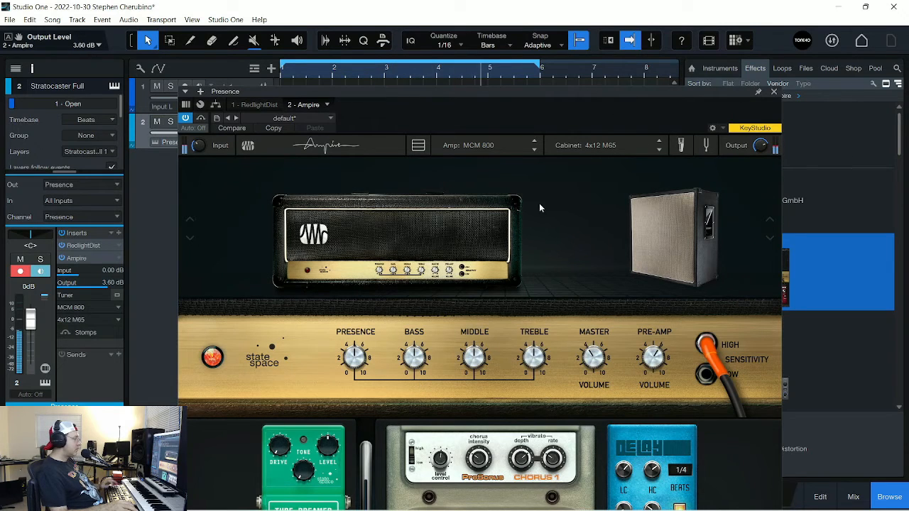
# Step: Try the Dual Amplifier model in Ampire, and switch the amp to Metal Machine+ during playback
pyautogui.click(502, 146)
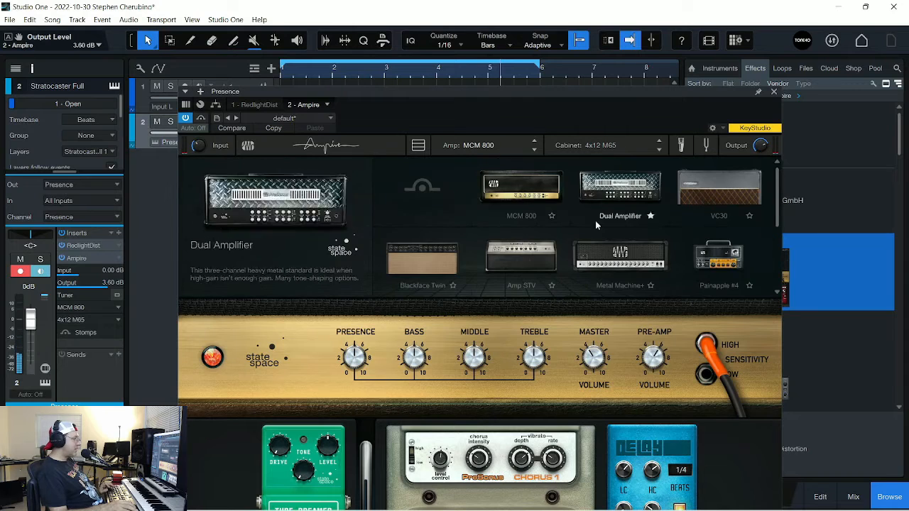
pyautogui.click(626, 189)
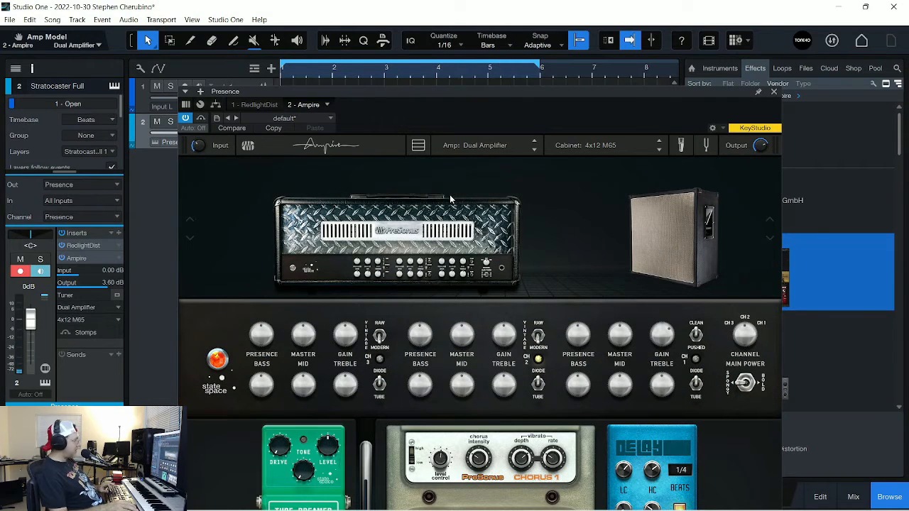
pyautogui.click(504, 145)
pyautogui.click(632, 252)
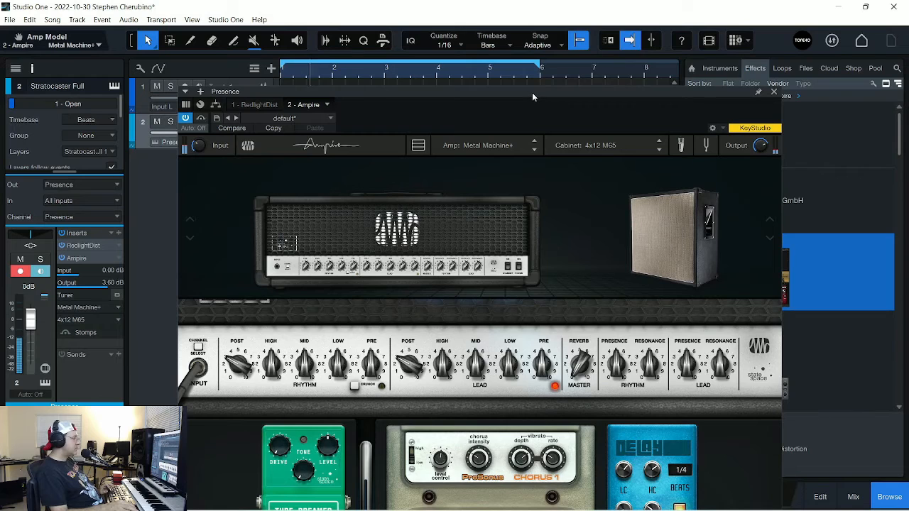
pyautogui.moveTo(532, 94); pyautogui.dragTo(528, 52)
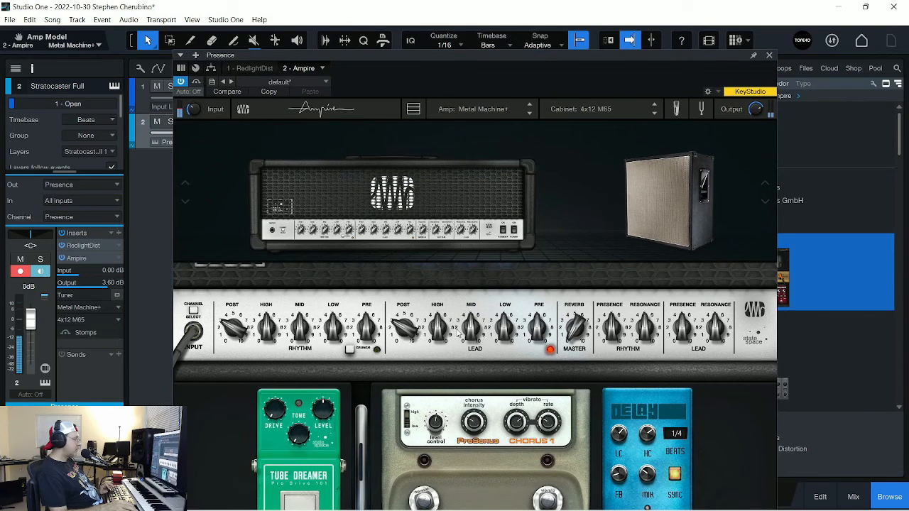
# Step: Adjust the Rhythm Post and Lead Post knobs on the Metal Machine+ amp, setting Lead Post to 6.15, and close the Ampire window
pyautogui.moveTo(234, 337); pyautogui.dragTo(220, 285)
pyautogui.moveTo(418, 329); pyautogui.dragTo(384, 266)
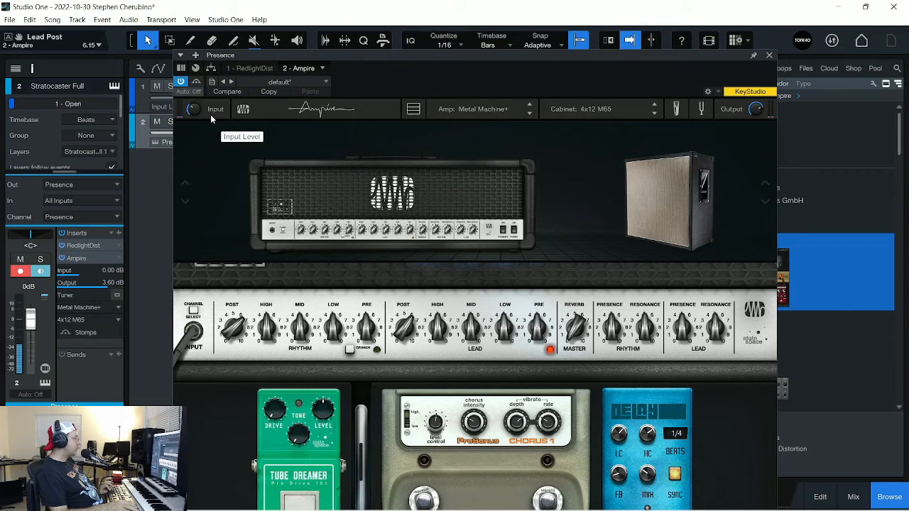
pyautogui.moveTo(310, 53); pyautogui.dragTo(327, 38)
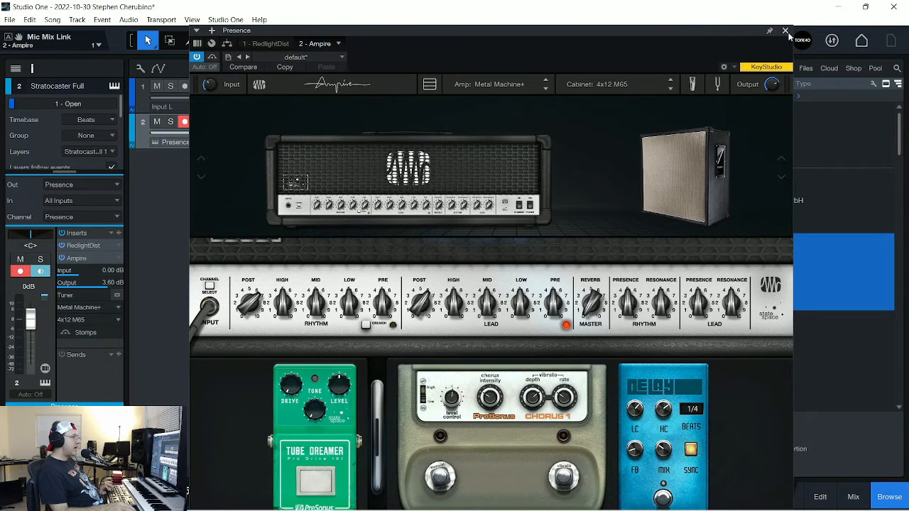
pyautogui.click(787, 38)
# Step: Find Mixverb among the PreSonus effects and add it to the Stratocaster Full track after Ampire
pyautogui.click(702, 228)
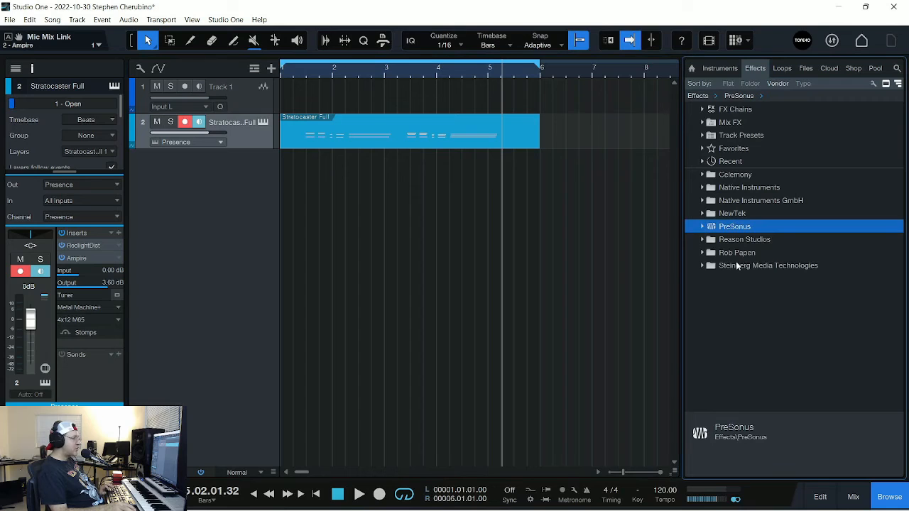
pyautogui.click(700, 226)
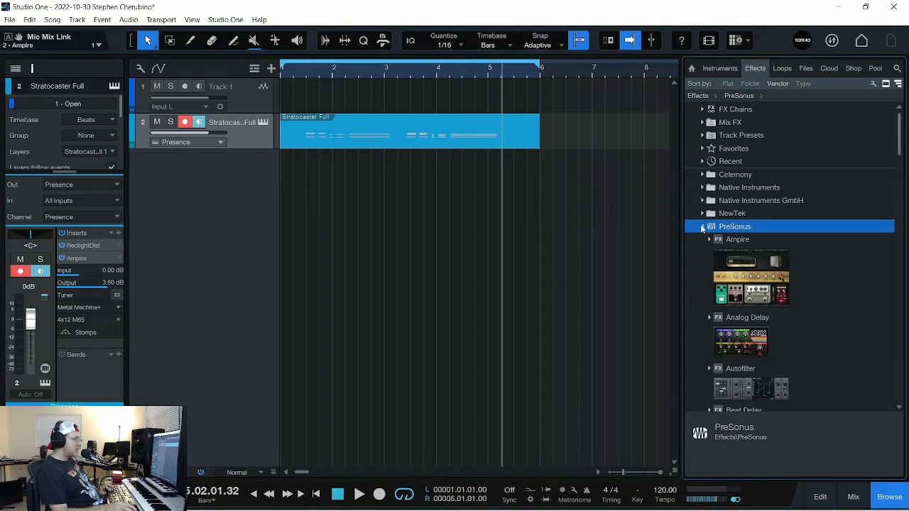
pyautogui.scroll(-10, 738, 312)
pyautogui.scroll(-8, 738, 313)
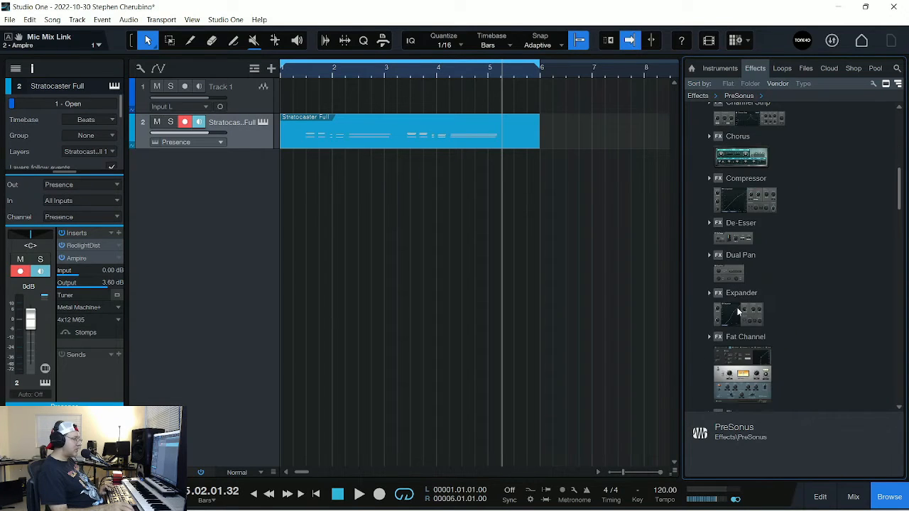
pyautogui.scroll(-6, 737, 312)
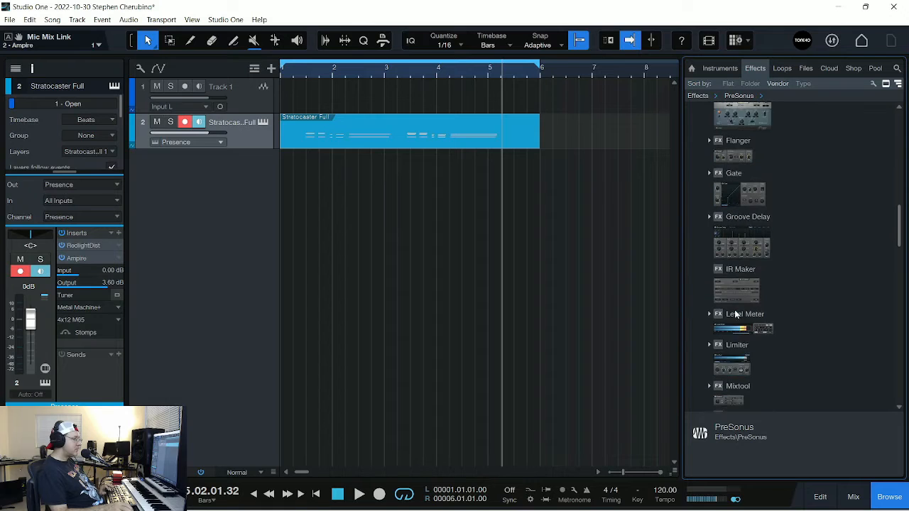
pyautogui.moveTo(725, 369); pyautogui.dragTo(426, 135)
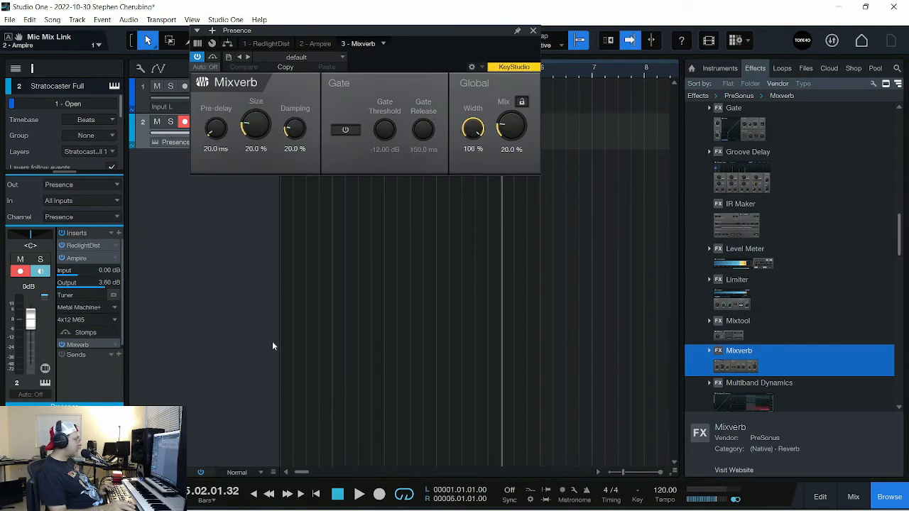
# Step: Remove RedlightDist from the track's inserts, review the Ampire and Mixverb inserts, and close the effect window
pyautogui.rightClick(76, 247)
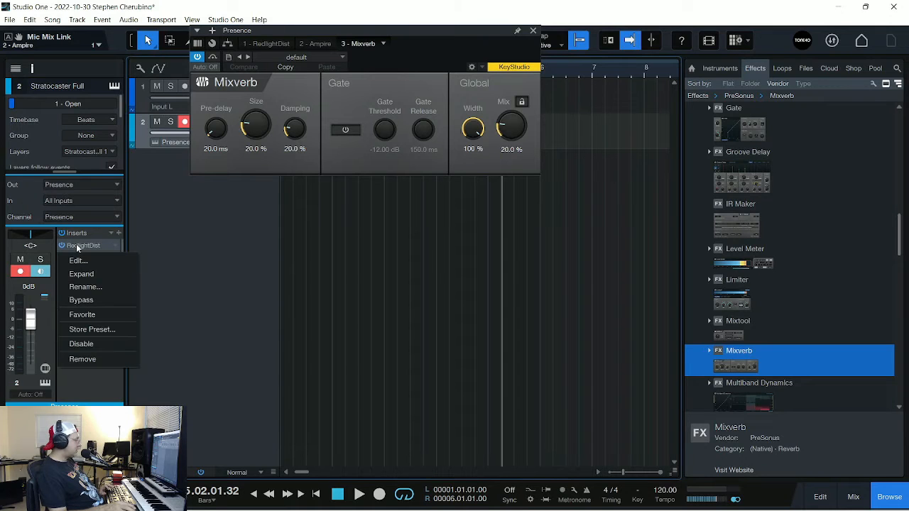
pyautogui.click(89, 360)
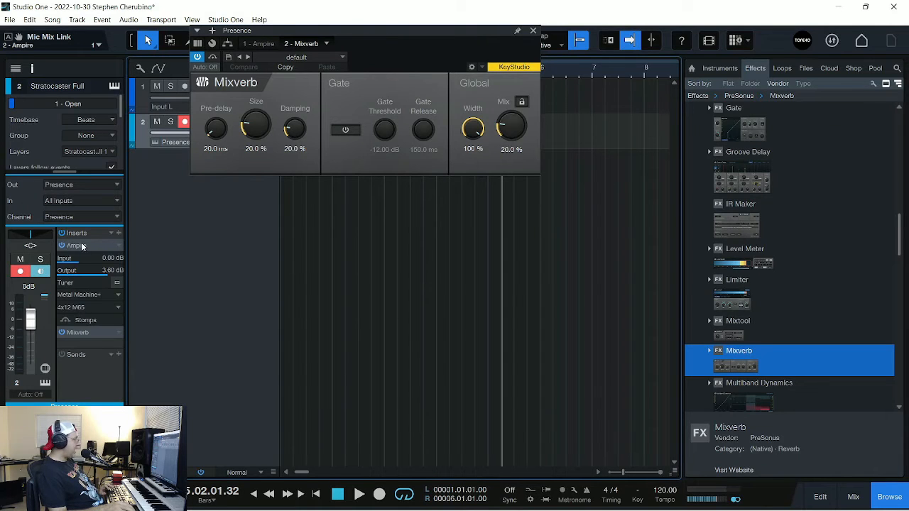
pyautogui.click(75, 246)
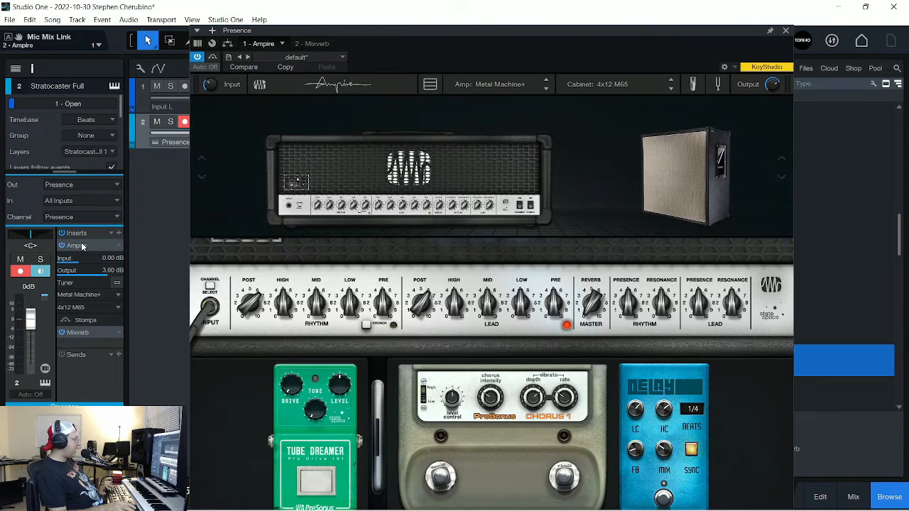
pyautogui.click(83, 335)
pyautogui.click(787, 31)
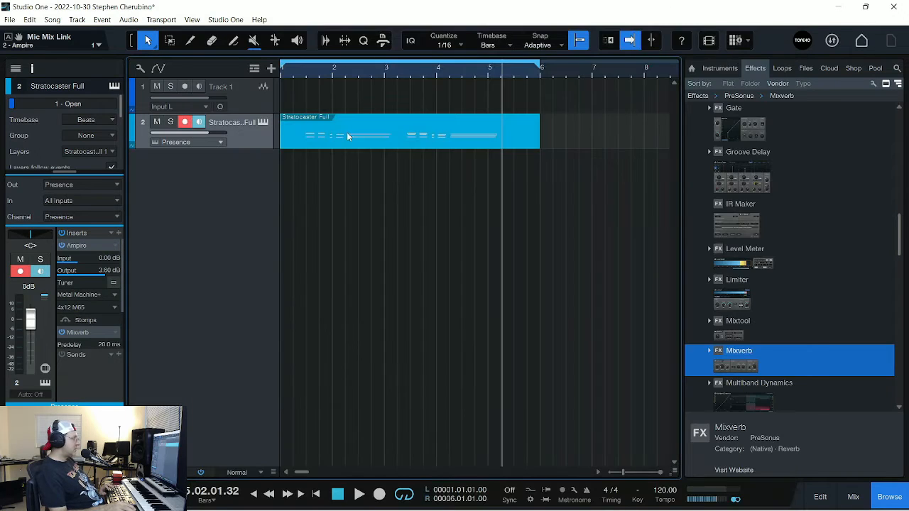
# Step: Play the guitar clip from near its start through Ampire and Mixverb, and stop playback
pyautogui.click(306, 69)
pyautogui.press('space')
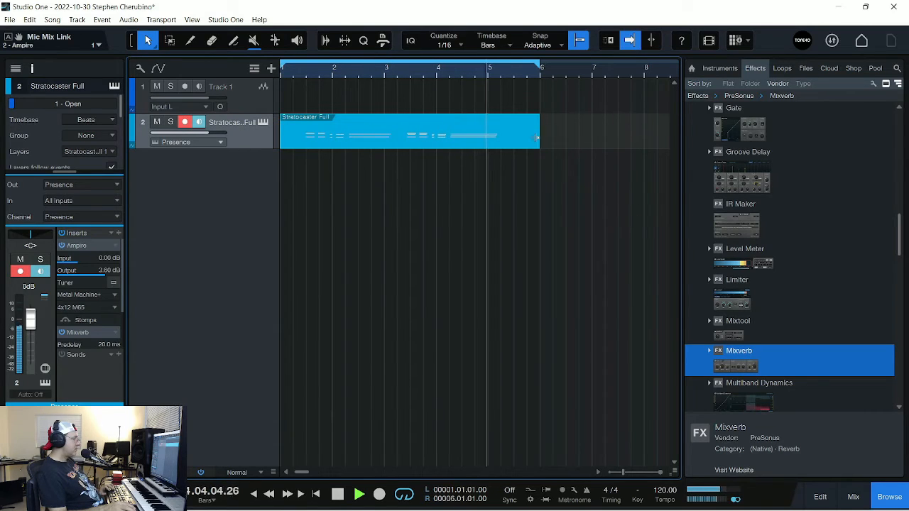
pyautogui.press('space')
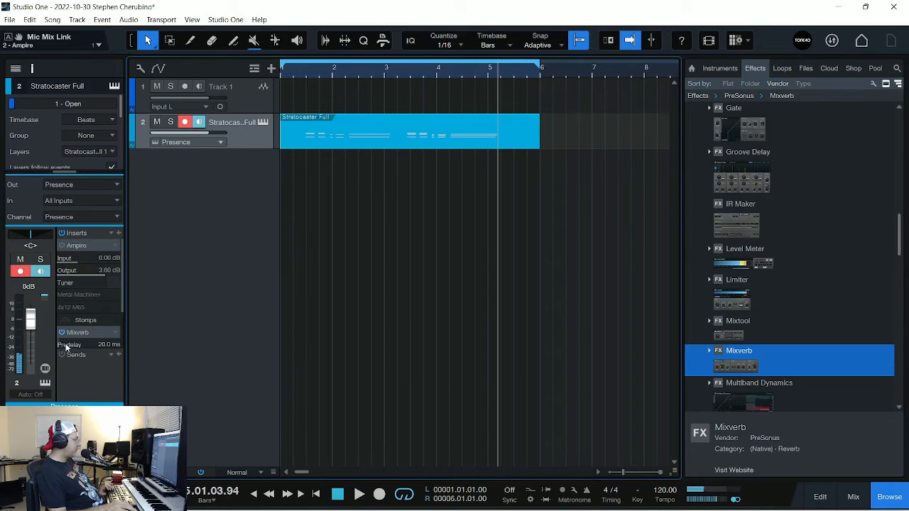
# Step: Compare the guitar clip with all inserts bypassed and with them switched back on, and stop playback
pyautogui.click(296, 69)
pyautogui.press('space')
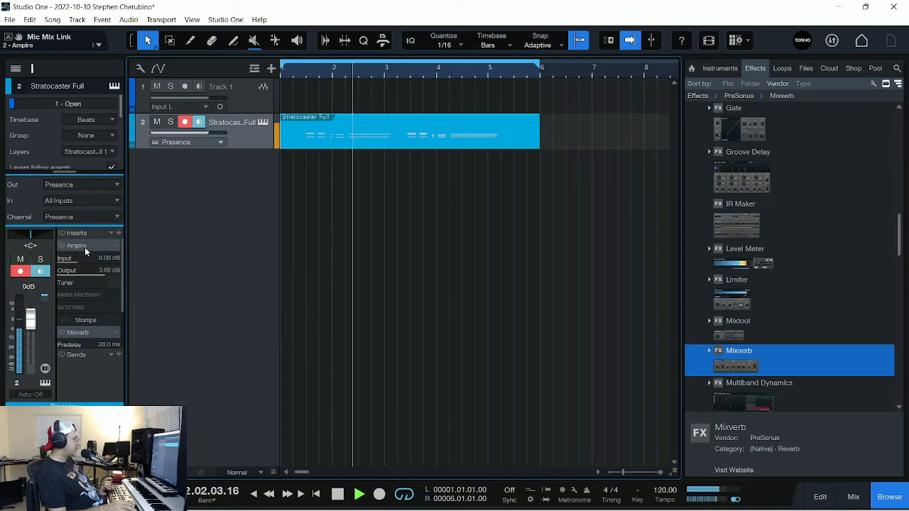
pyautogui.press('space')
pyautogui.click(61, 233)
pyautogui.press('space')
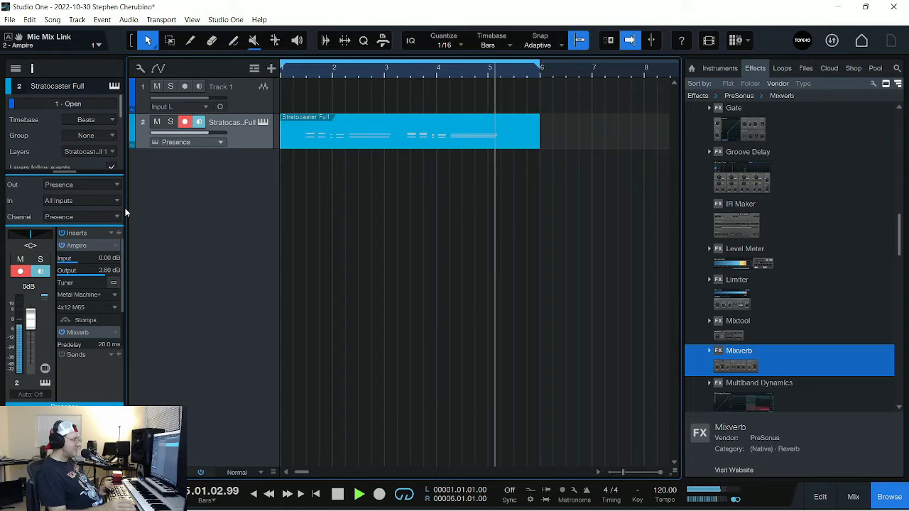
pyautogui.press('space')
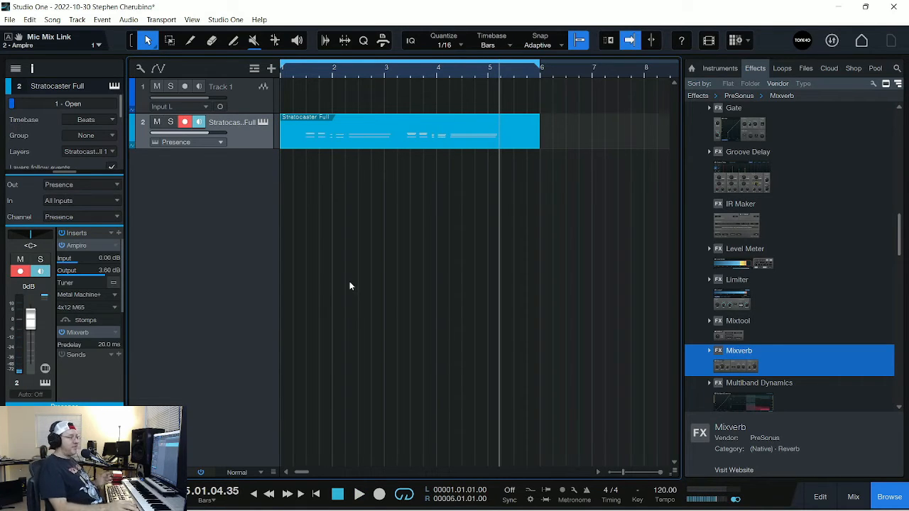
# Step: Add the PreSonus Chorus effect between Ampire and Mixverb, and move its window below the guitar clip
pyautogui.scroll(10, 772, 331)
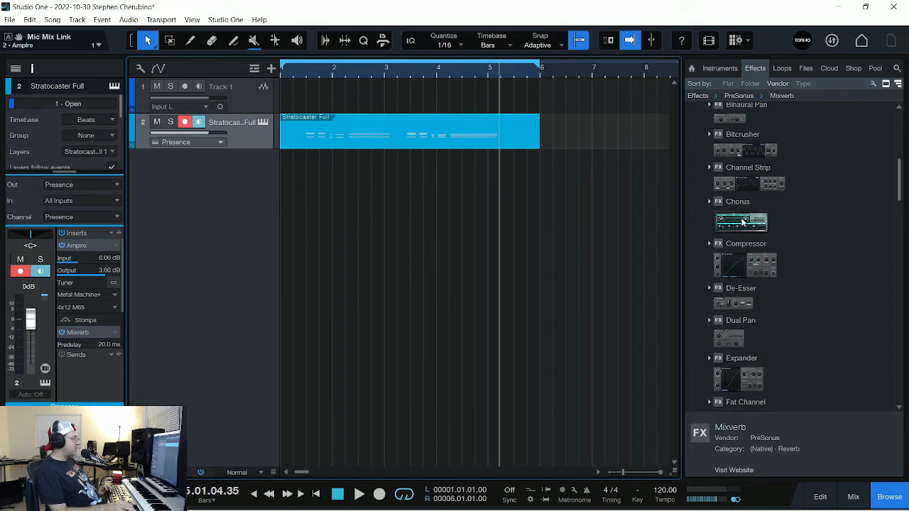
pyautogui.moveTo(743, 225); pyautogui.dragTo(86, 327)
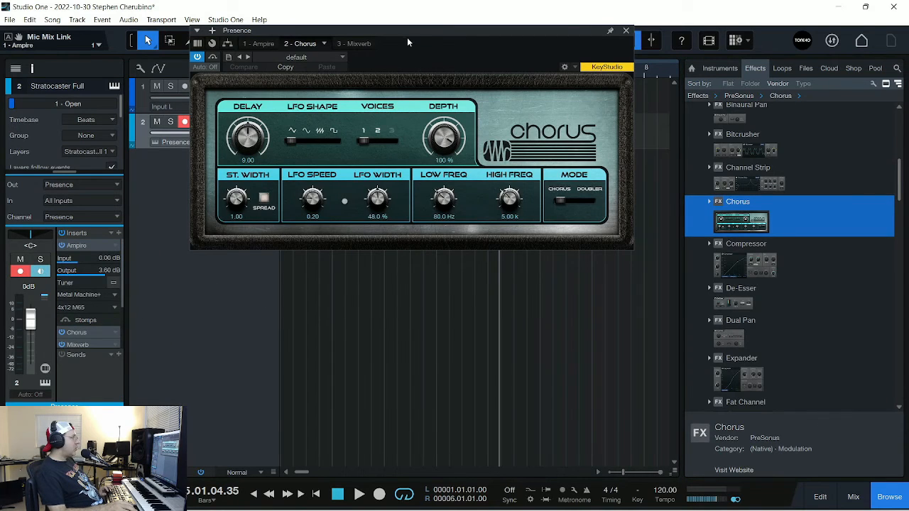
pyautogui.moveTo(407, 42); pyautogui.dragTo(380, 217)
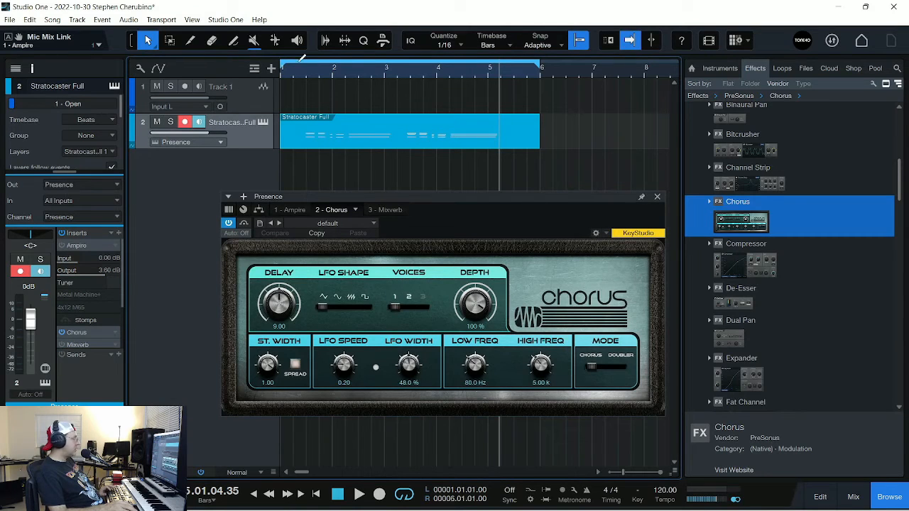
# Step: Compare the guitar clip with Chorus on and bypassed while Ampire and Mixverb are bypassed, leaving Chorus active and playback stopped
pyautogui.click(298, 70)
pyautogui.press('space')
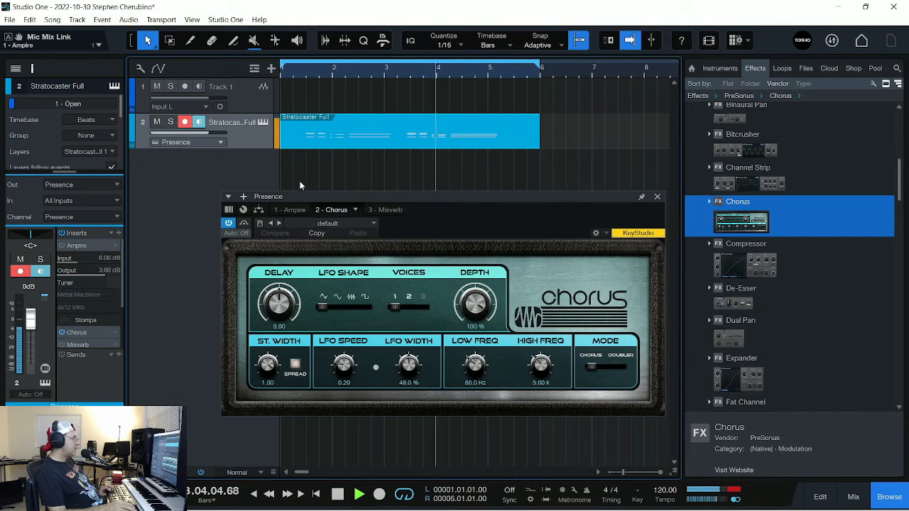
pyautogui.click(228, 224)
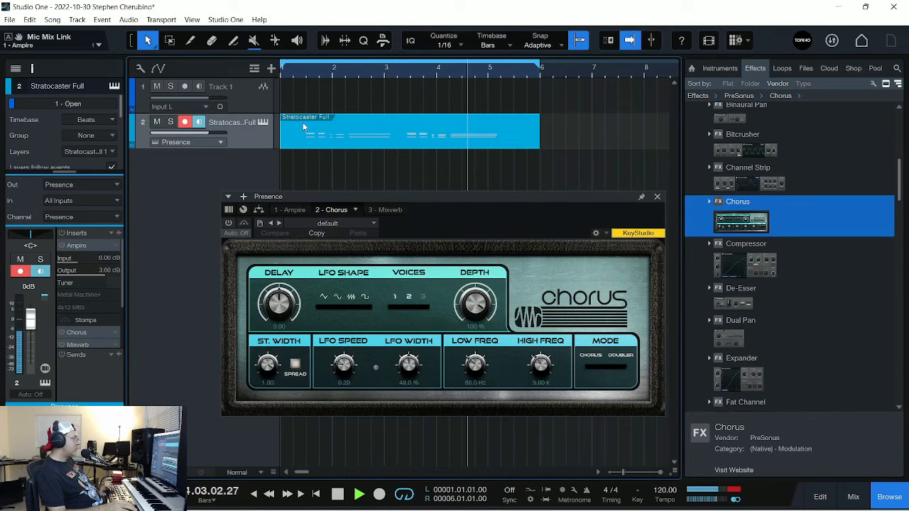
pyautogui.press('space')
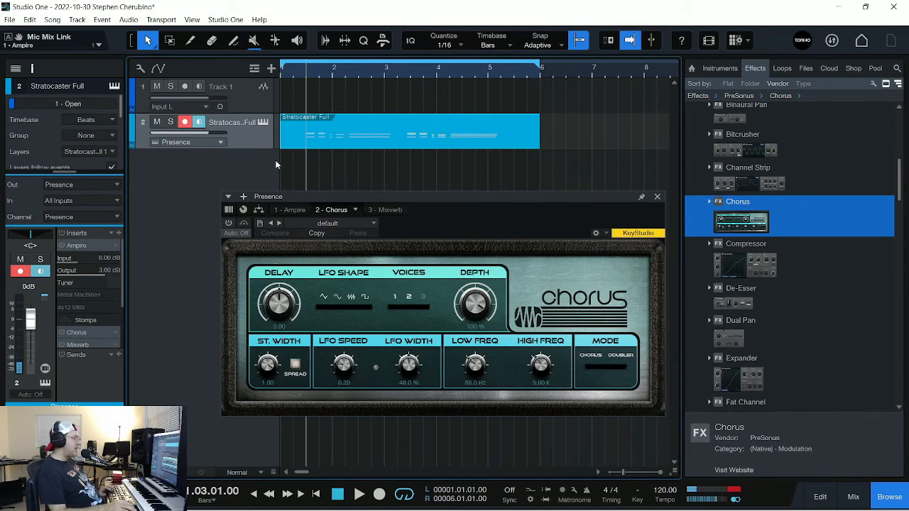
pyautogui.click(229, 223)
pyautogui.press('space')
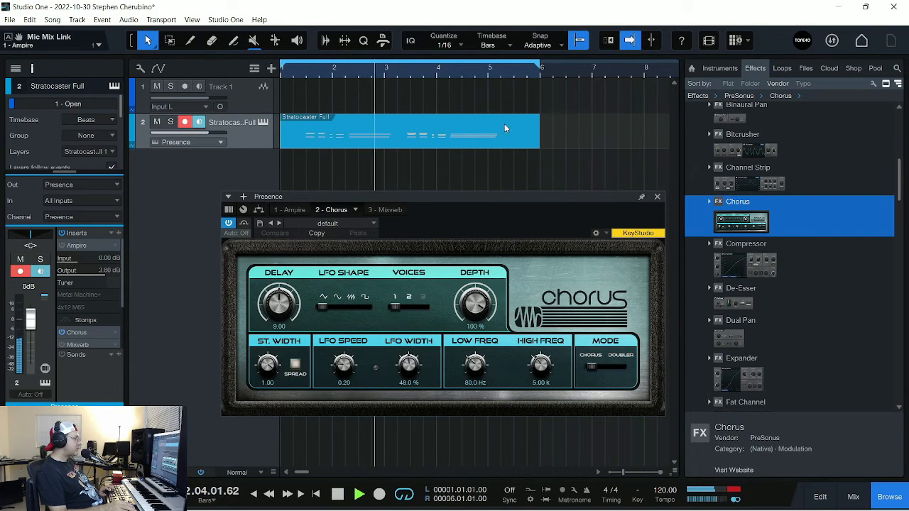
pyautogui.press('space')
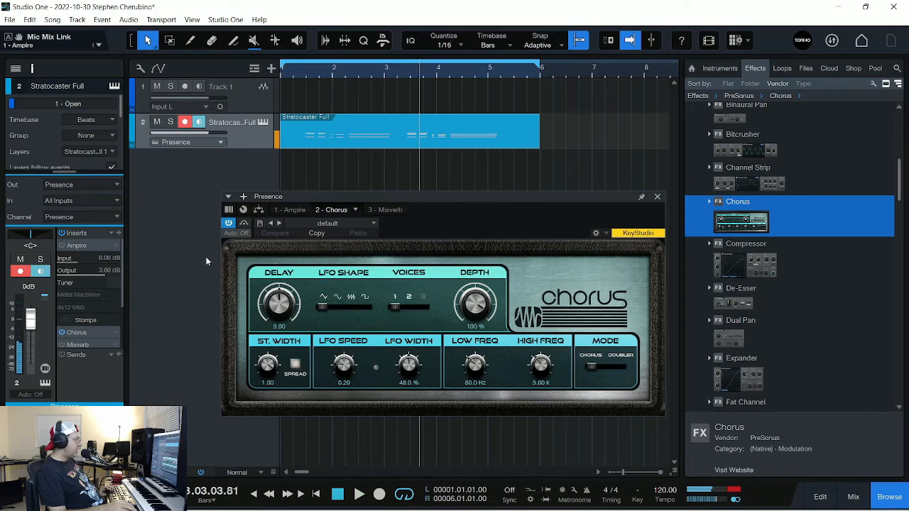
# Step: Reactivate Ampire and Mixverb and play the guitar clip from the start through all three effects
pyautogui.click(62, 246)
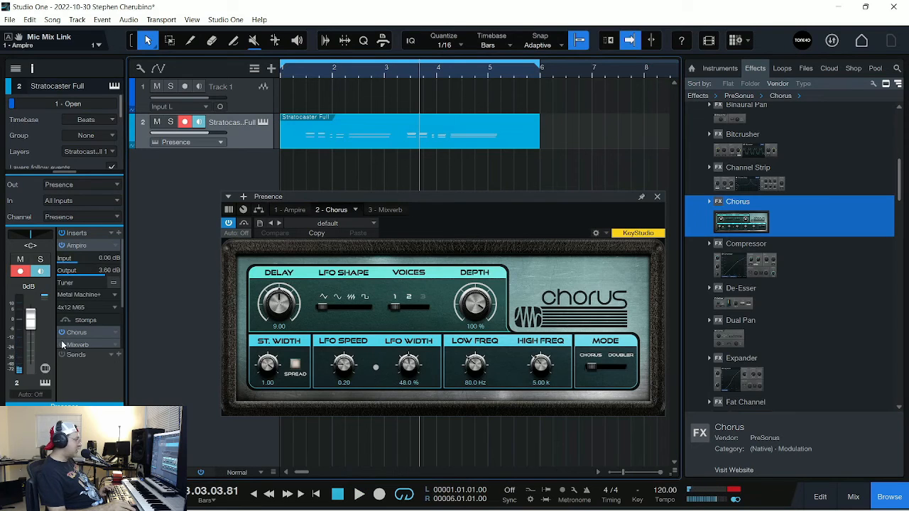
pyautogui.click(297, 67)
pyautogui.press('space')
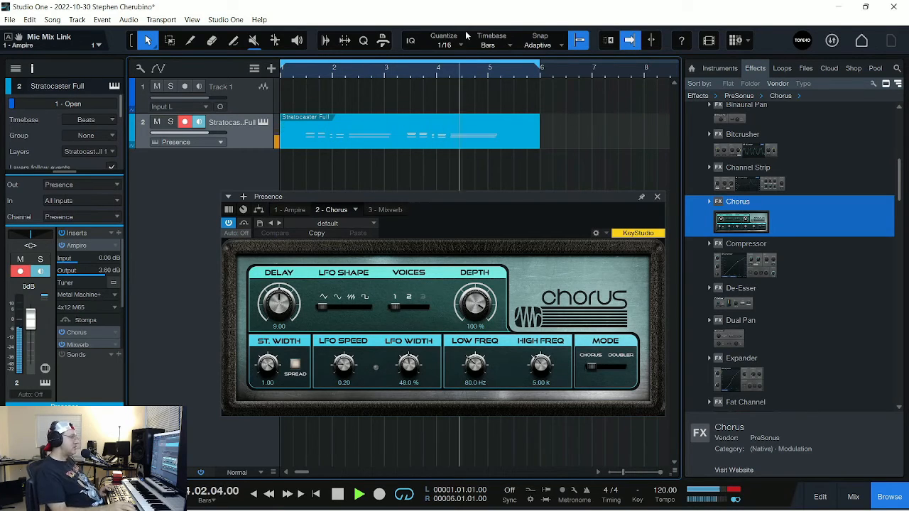
pyautogui.press('space')
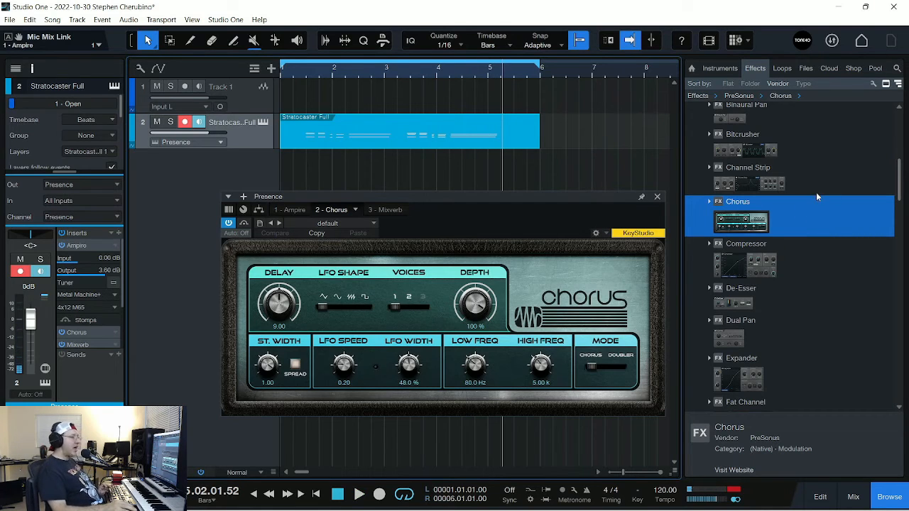
# Step: Find Rotor among the PreSonus effects and add it to the Stratocaster Full track after Mixverb
pyautogui.scroll(-10, 782, 228)
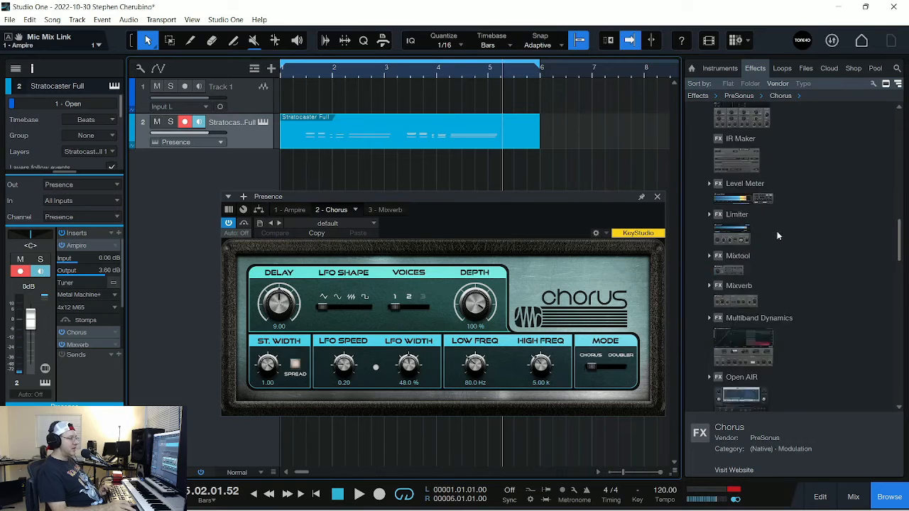
pyautogui.scroll(-10, 778, 236)
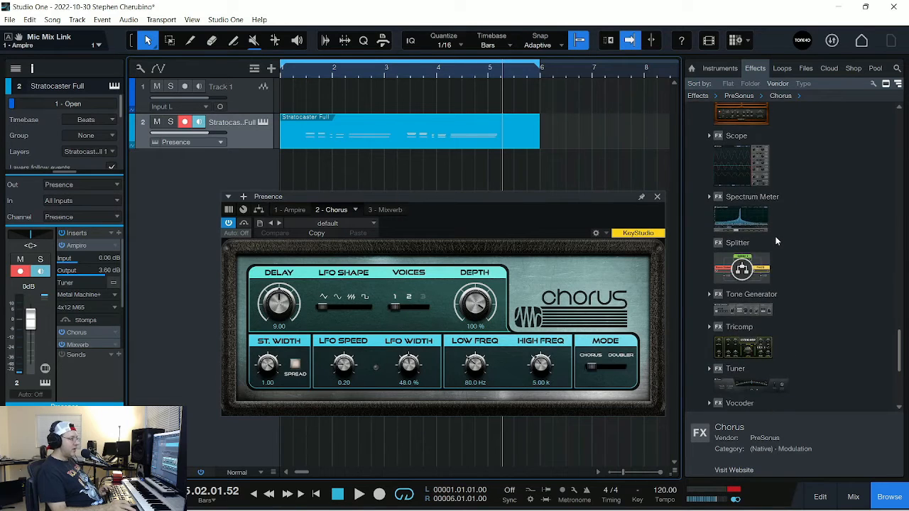
pyautogui.scroll(3, 777, 242)
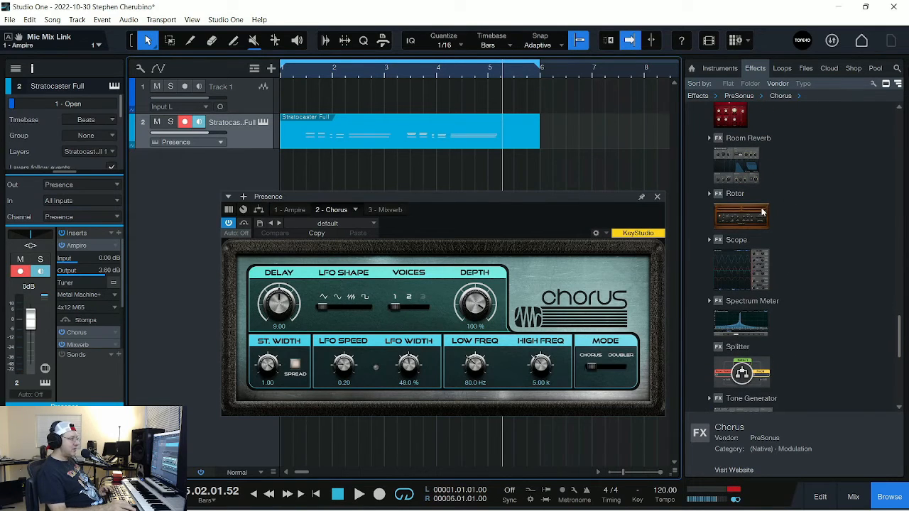
pyautogui.moveTo(762, 213); pyautogui.dragTo(434, 145)
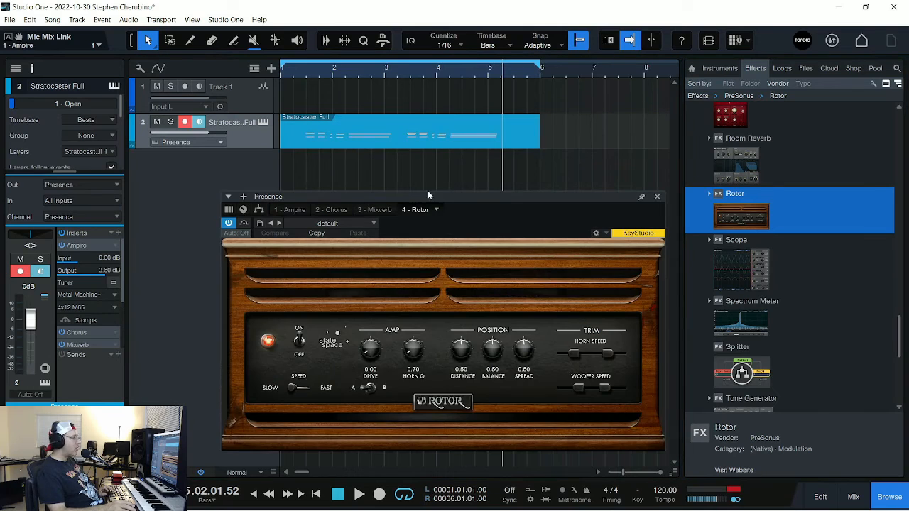
# Step: During playback, set Rotor's fast horn speed to 10.20 Hz, raise the slow horn and fast woofer speeds, and set slow woofer speed to 3.00 Hz
pyautogui.press('space')
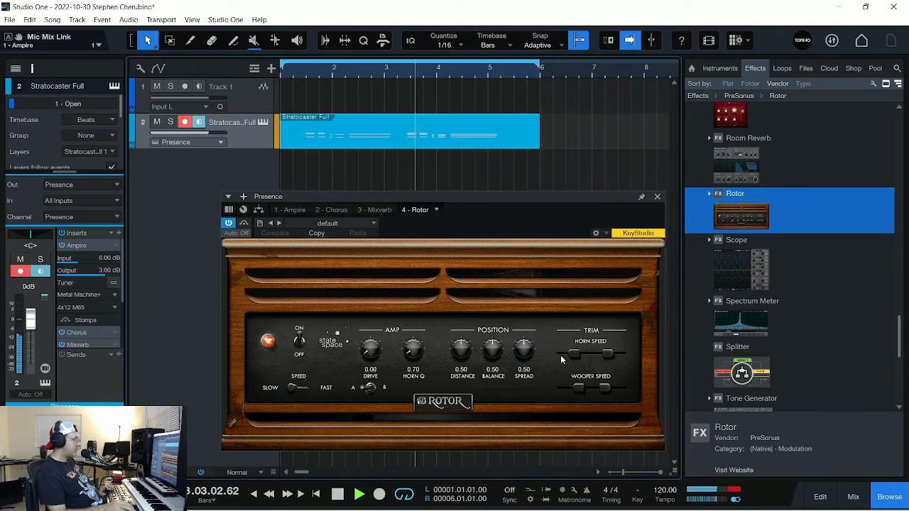
pyautogui.moveTo(607, 355); pyautogui.dragTo(622, 355)
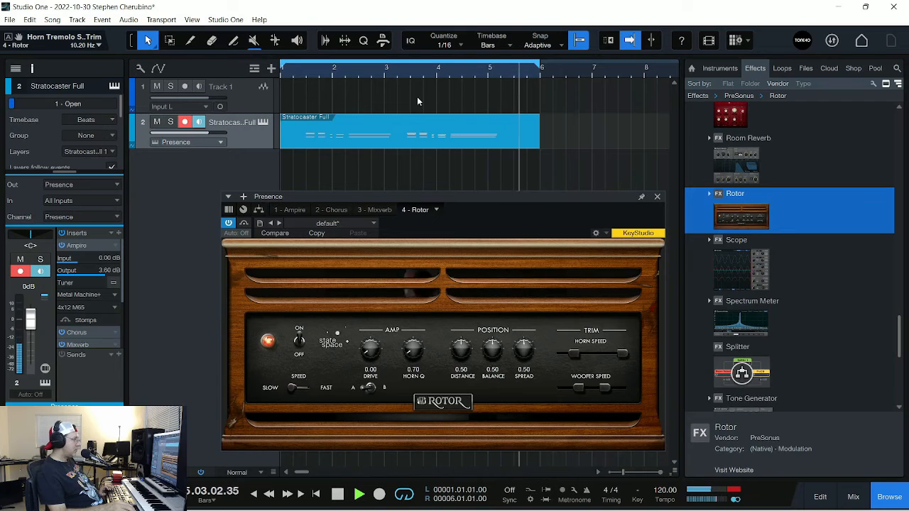
pyautogui.moveTo(604, 388); pyautogui.dragTo(554, 393)
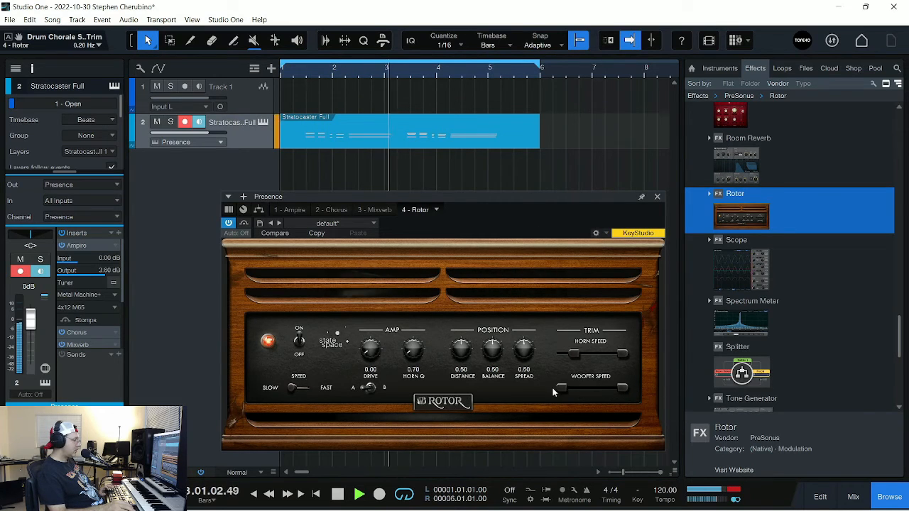
pyautogui.moveTo(574, 355); pyautogui.dragTo(597, 354)
pyautogui.moveTo(561, 389); pyautogui.dragTo(589, 387)
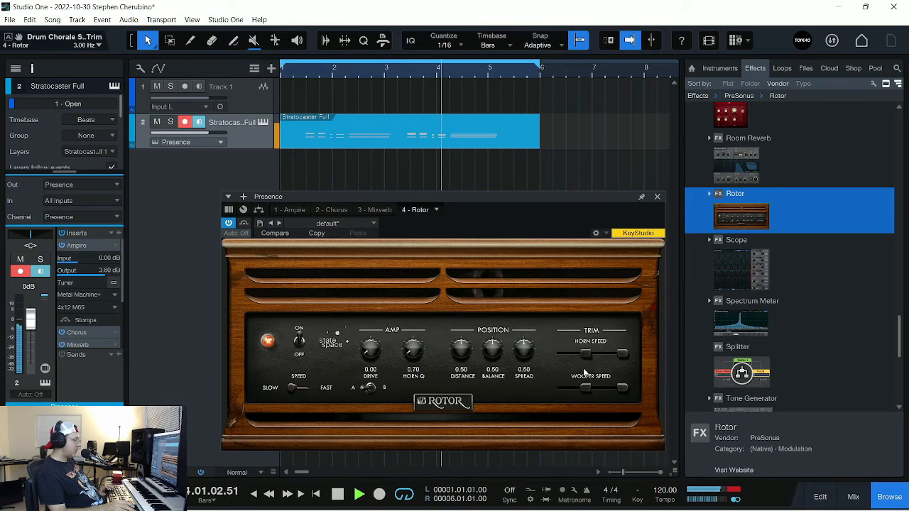
# Step: While replaying the guitar clip, set Rotor's horn Q to 1.55, drive to 2.34, speed to Fast and balance to 1.00, and stop playback
pyautogui.moveTo(412, 347); pyautogui.dragTo(409, 325)
pyautogui.moveTo(375, 348); pyautogui.dragTo(359, 298)
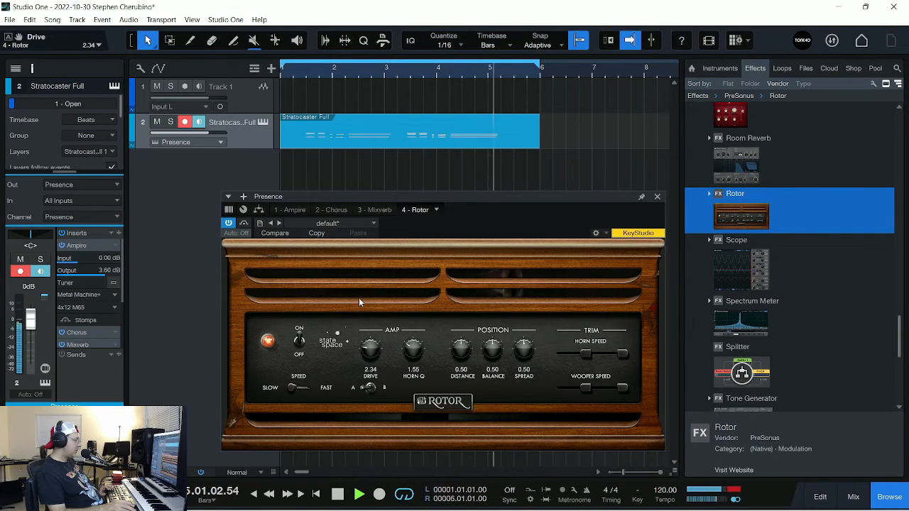
pyautogui.click(314, 71)
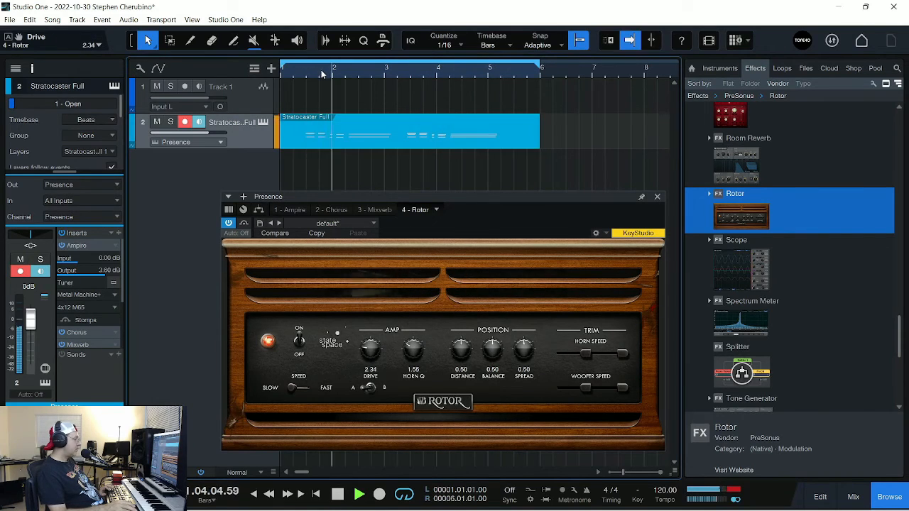
pyautogui.click(292, 389)
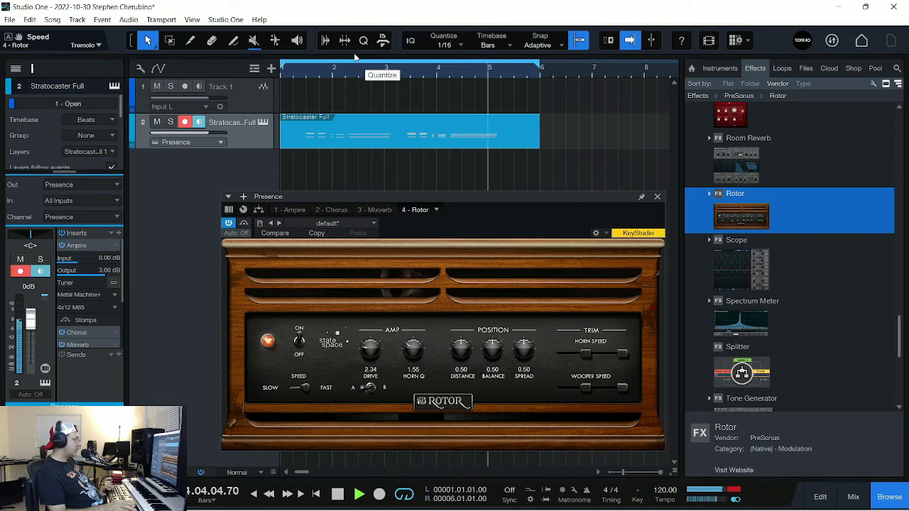
pyautogui.press('space')
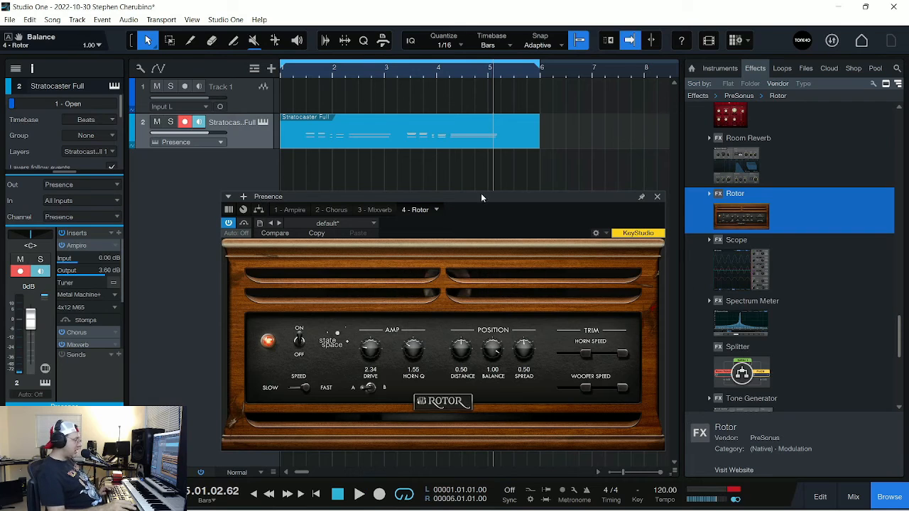
# Step: Set Ampire's rhythm presence to 8.90 and rhythm high to 5.90, and set Chorus's delay to 13.80 ms and stereo width to 0.62
pyautogui.click(102, 250)
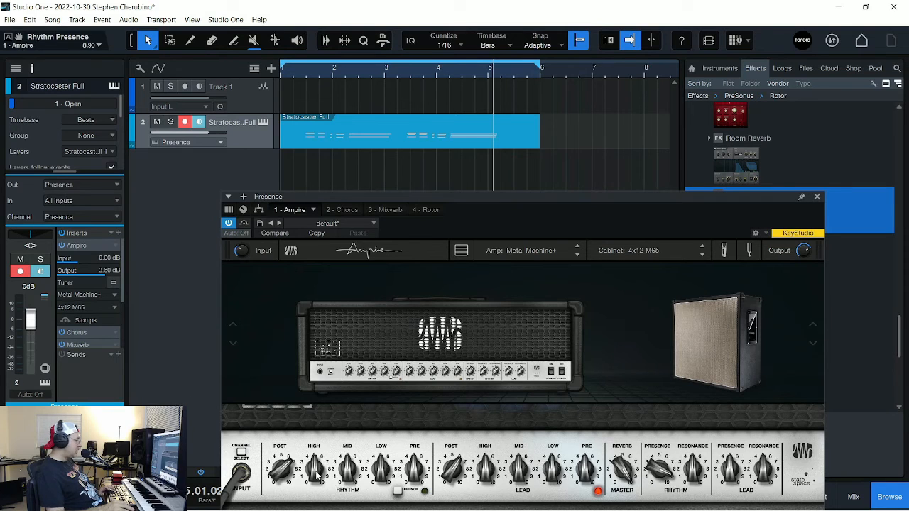
pyautogui.click(86, 335)
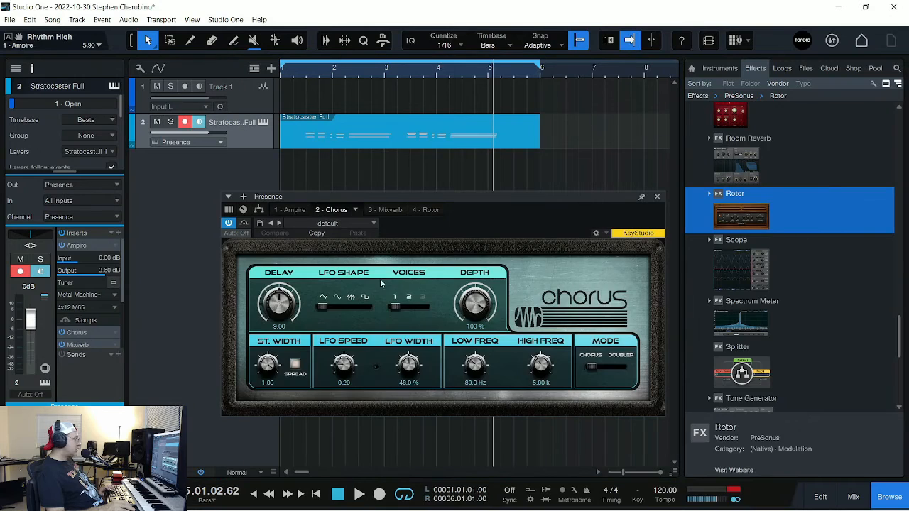
pyautogui.moveTo(281, 309); pyautogui.dragTo(279, 270)
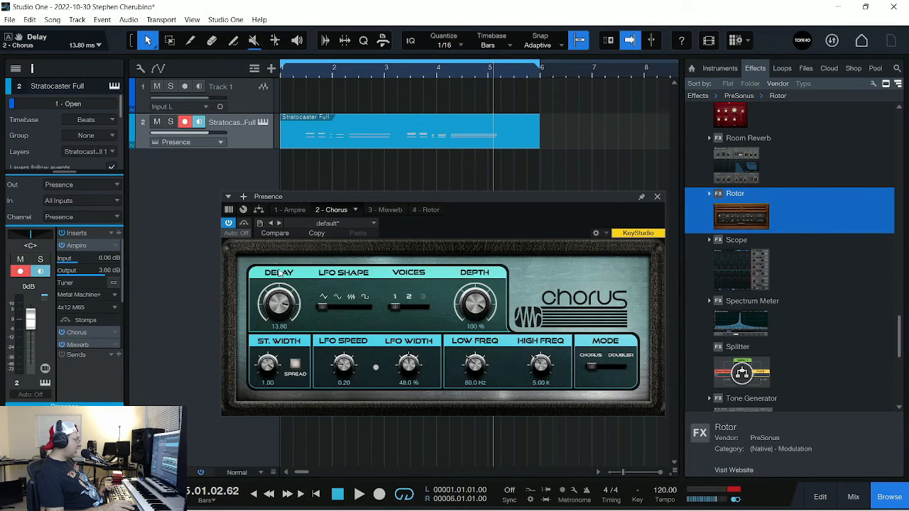
pyautogui.moveTo(264, 366); pyautogui.dragTo(276, 411)
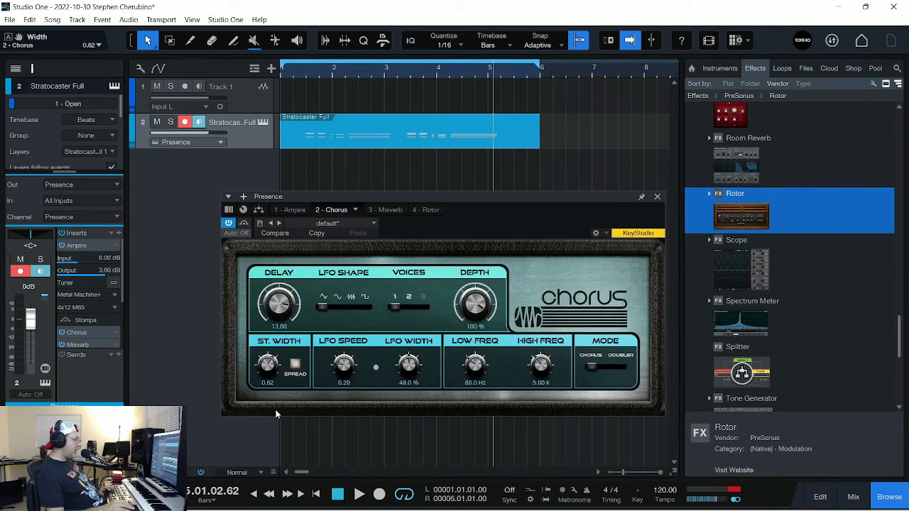
# Step: Switch Chorus to Doubler mode with high frequency at 7.64 k and LFO width at 54.5 %, and play the guitar clip from its first bar
pyautogui.click(622, 370)
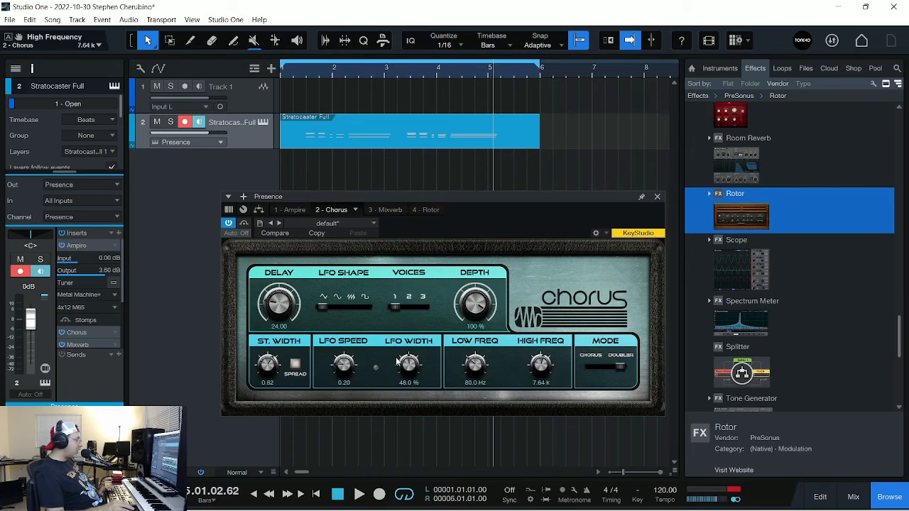
pyautogui.moveTo(418, 357); pyautogui.dragTo(430, 329)
pyautogui.click(299, 73)
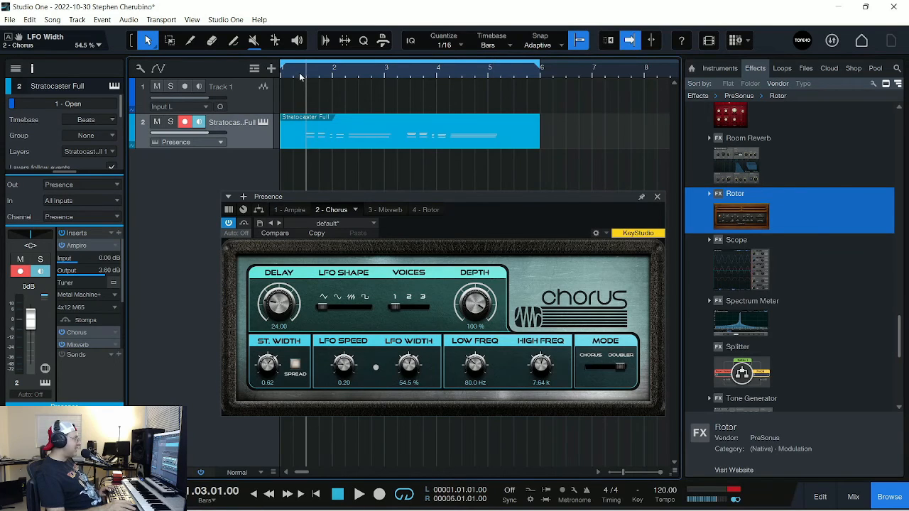
pyautogui.press('space')
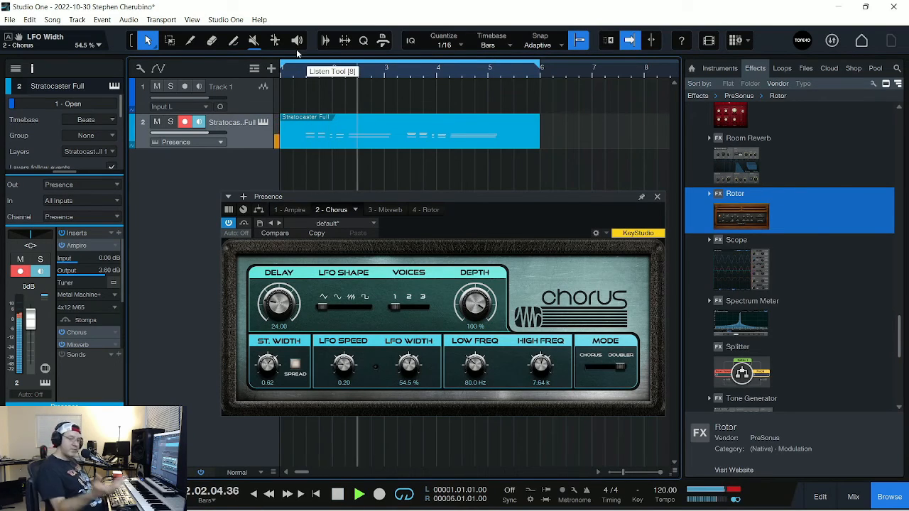